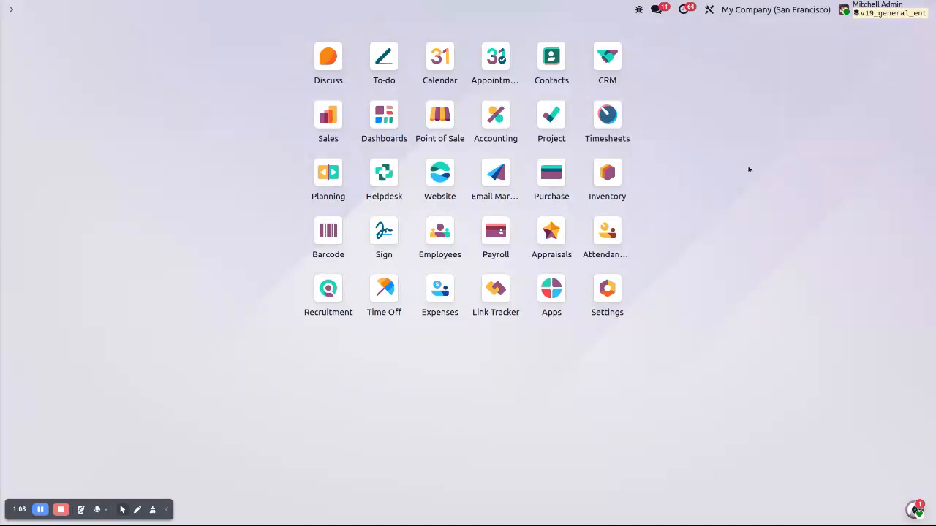
Open the user groups list in Settings and search the groups for "price"
left_click(606, 293)
left_click(174, 11)
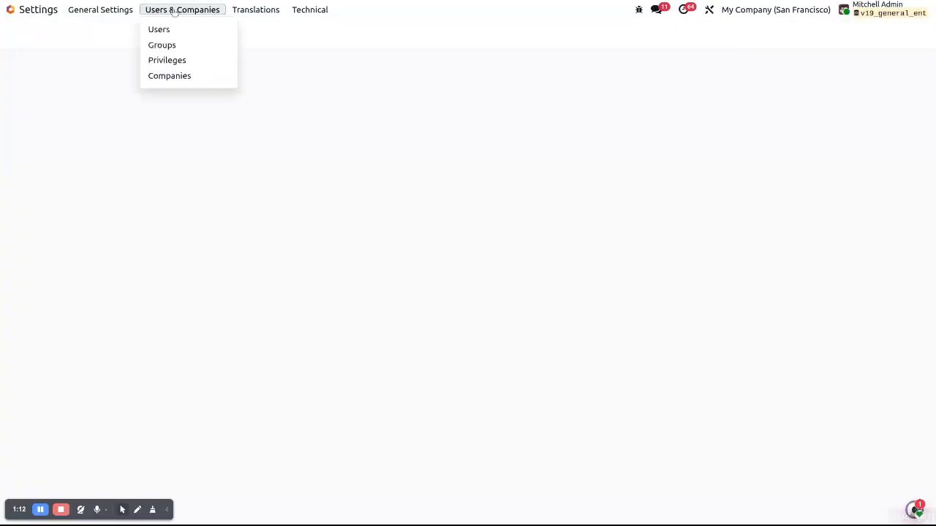
left_click(169, 31)
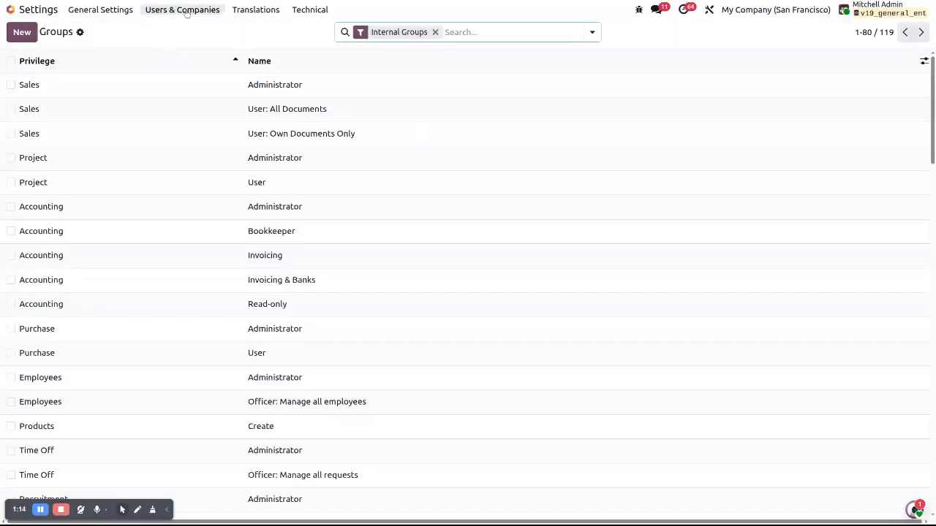
left_click(177, 14)
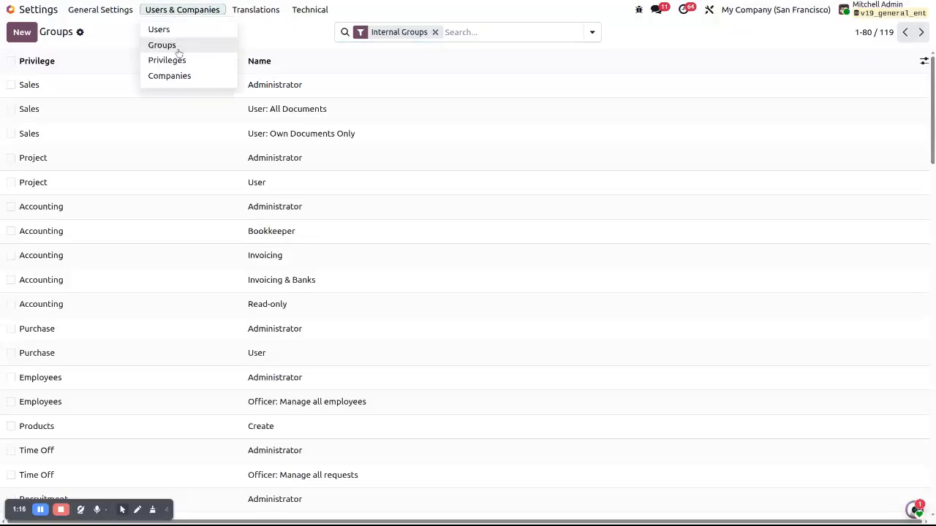
left_click(178, 47)
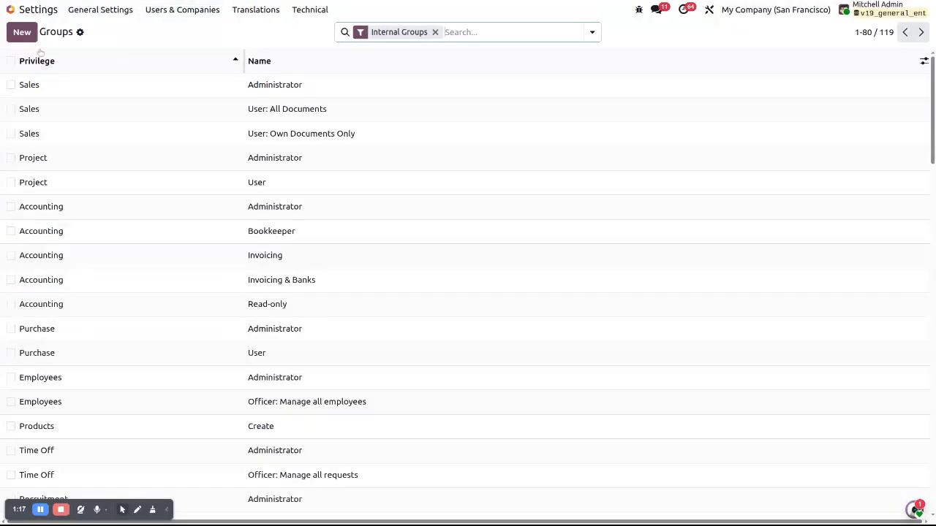
left_click(478, 33)
type("price")
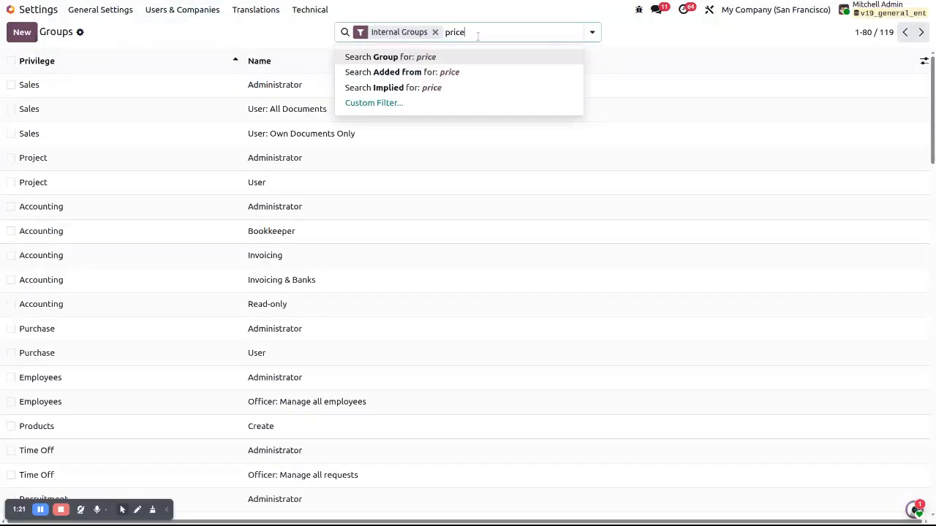
key("Return")
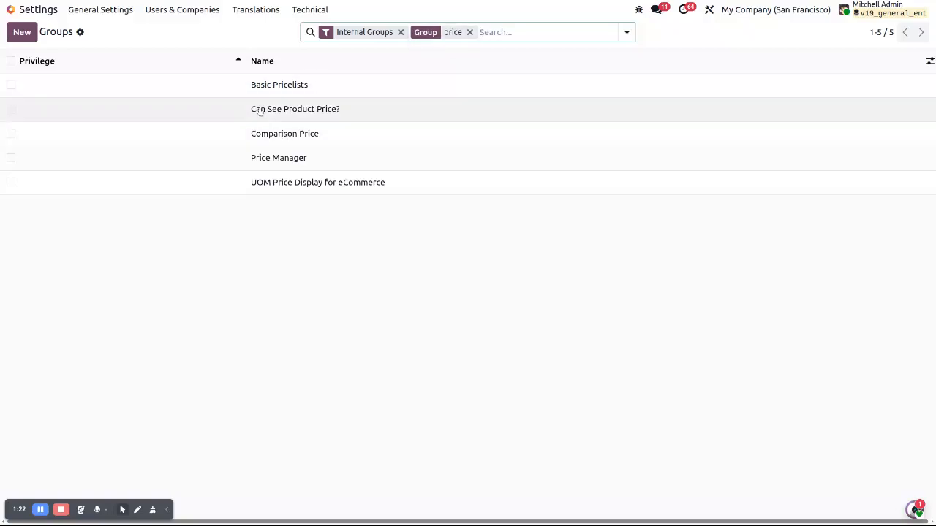
Create and save a user group named "Can Edit Product Price?", and return to the groups list
left_click(22, 32)
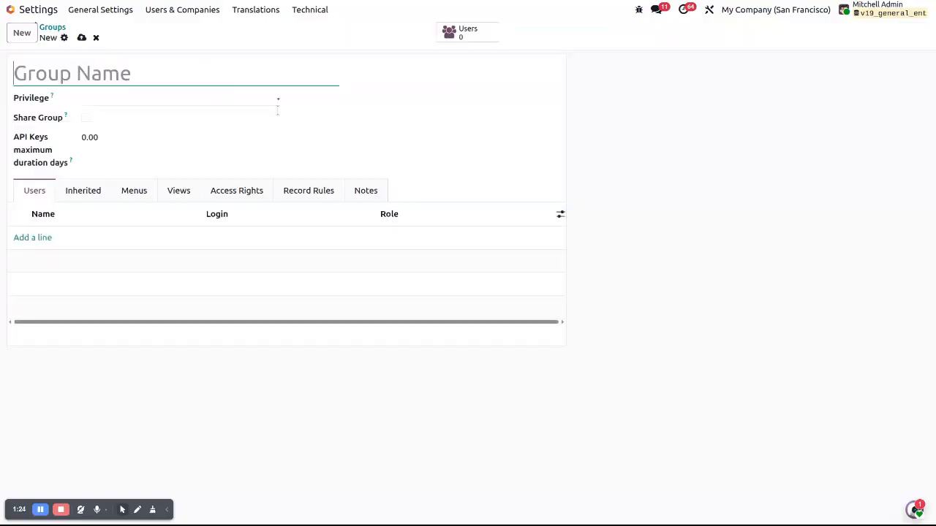
type("Can Edit Product Price?")
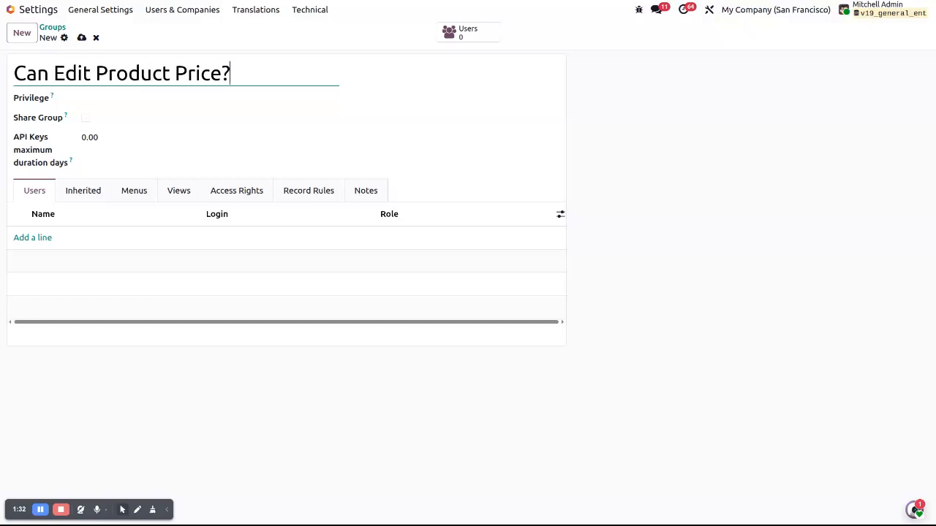
key("ctrl+a")
left_click(81, 39)
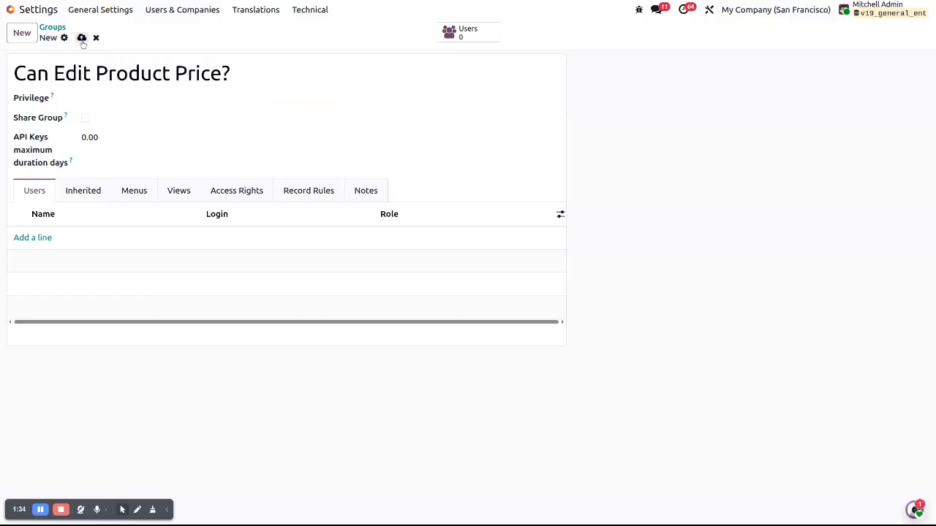
left_click(54, 25)
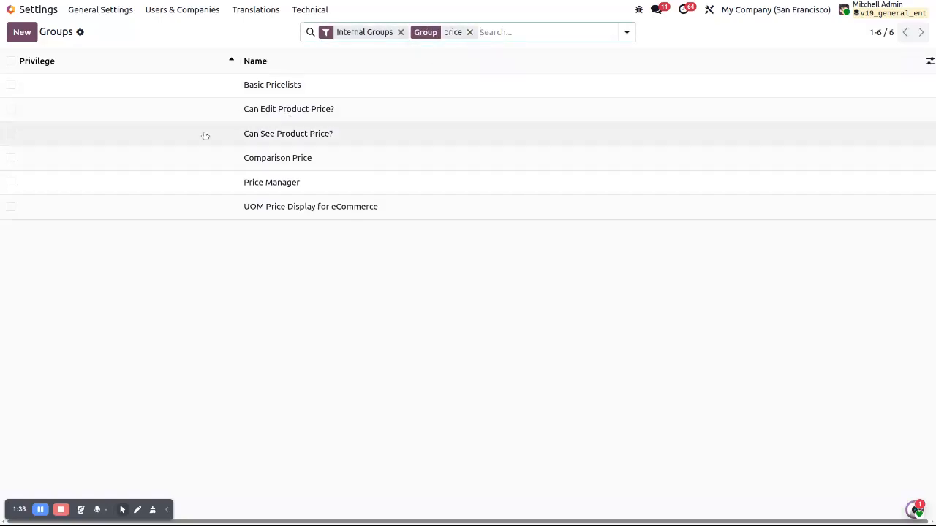
Export the "Can Edit Product Price?" group in XLSX format with the External ID field added, and deselect the group
left_click(11, 109)
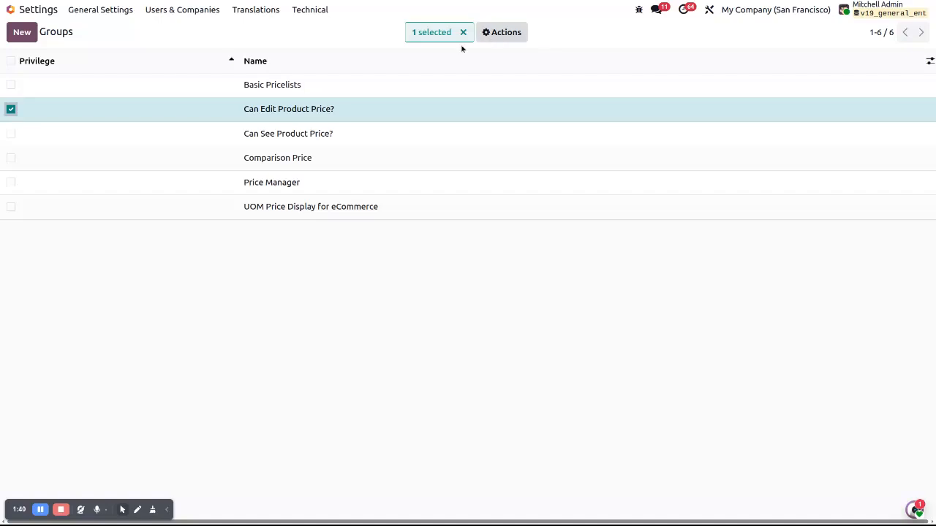
left_click(516, 36)
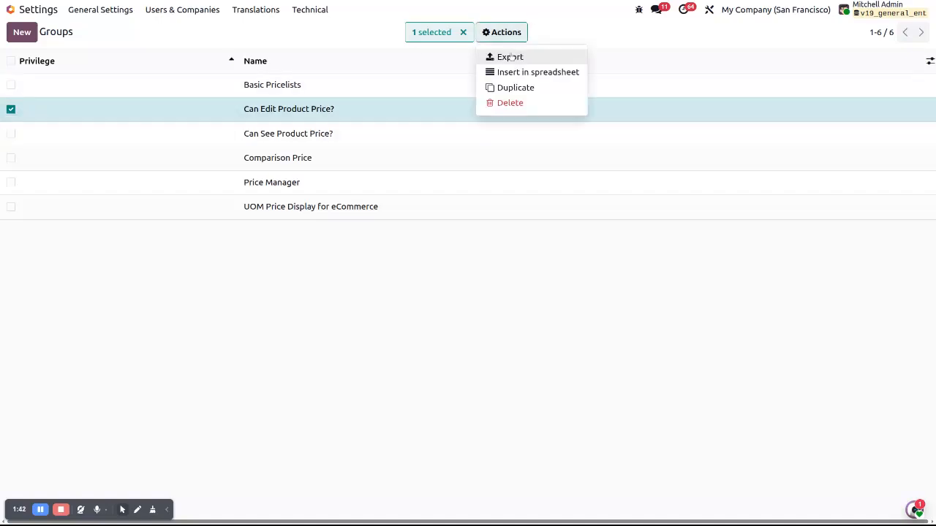
left_click(510, 56)
type("ex")
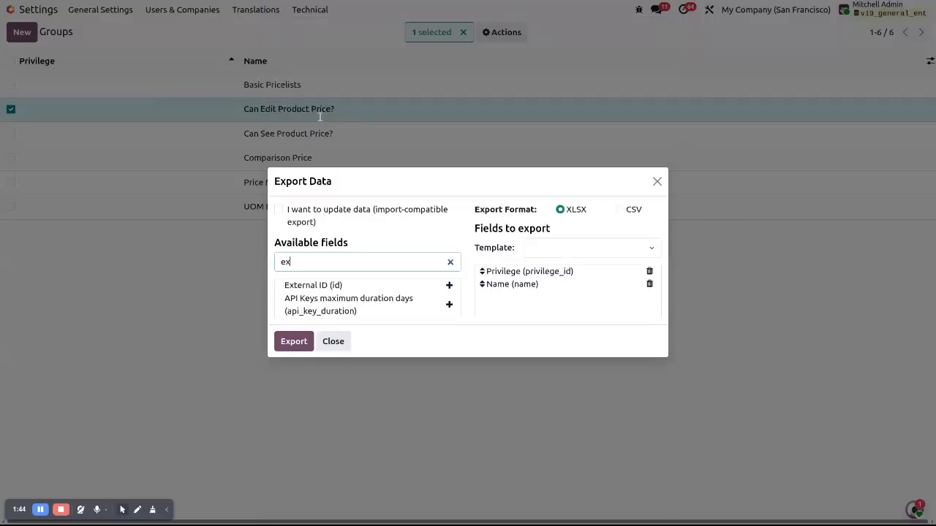
type("ter")
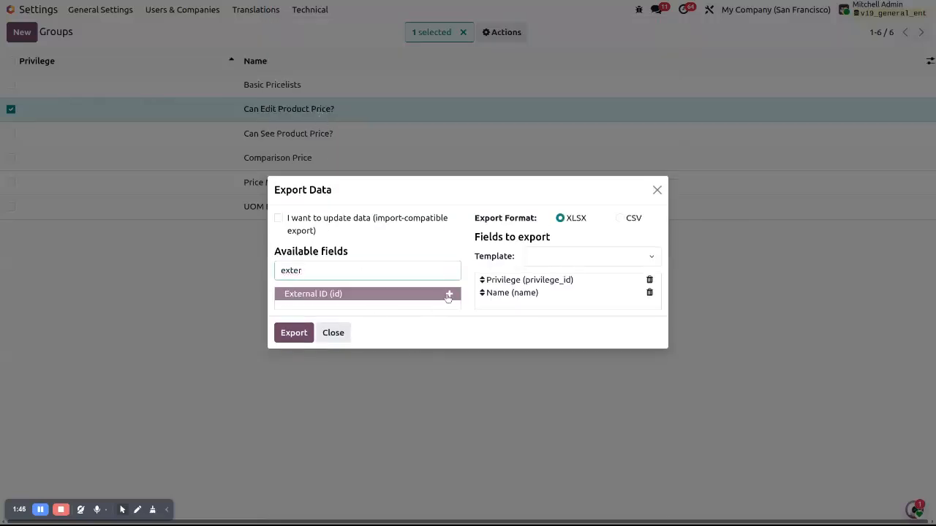
left_click(448, 294)
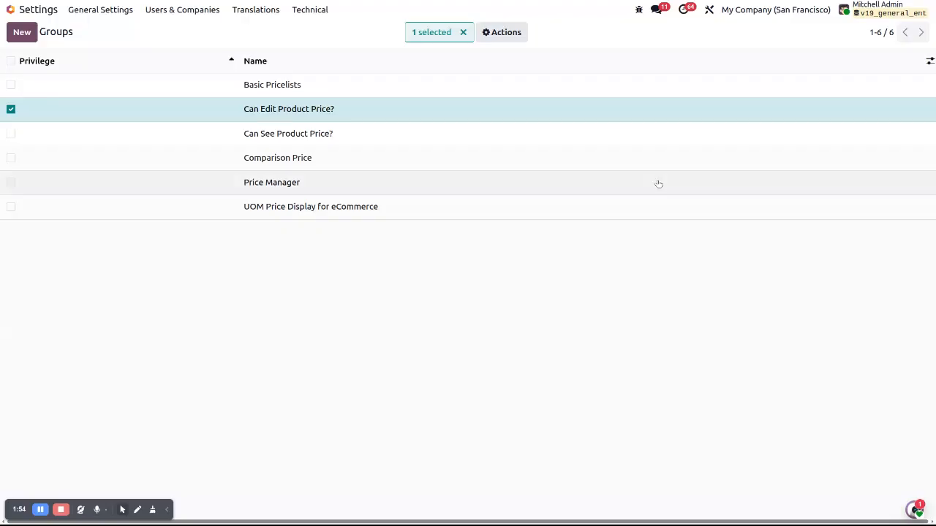
left_click(657, 184)
left_click(12, 109)
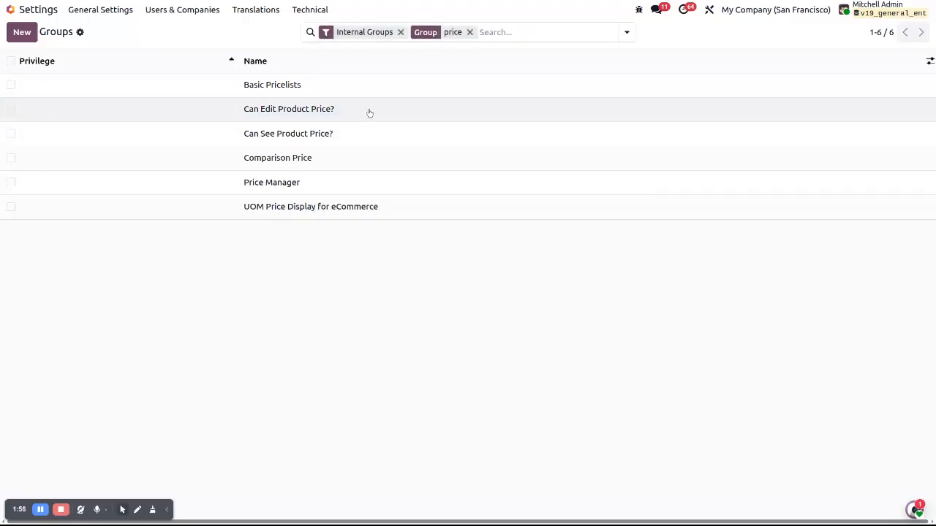
Check the XML ID in the metadata of the "Can Edit Product Price?" group
left_click(368, 111)
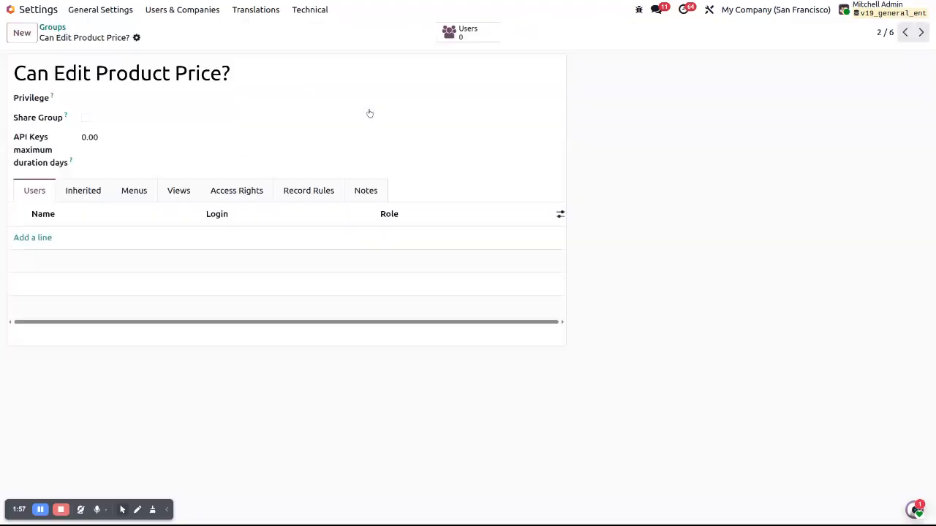
left_click(639, 10)
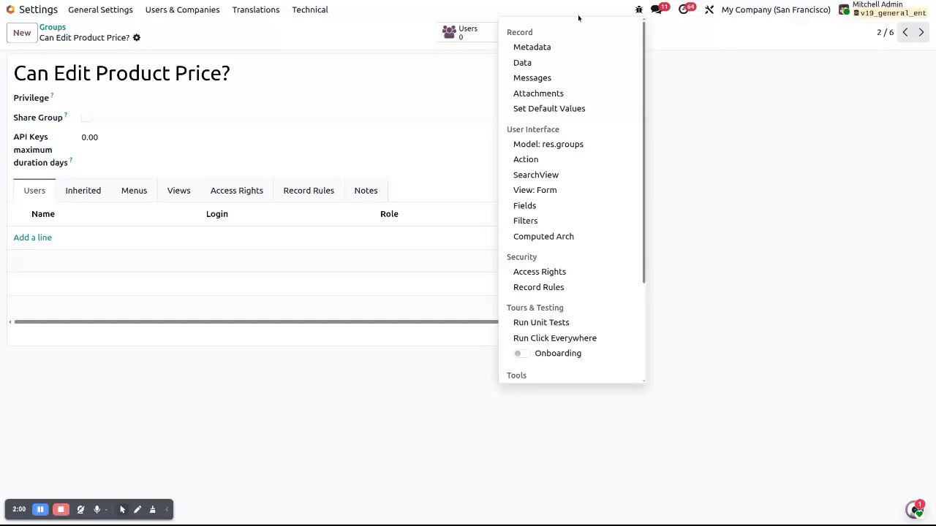
left_click(541, 45)
triple_click(538, 246)
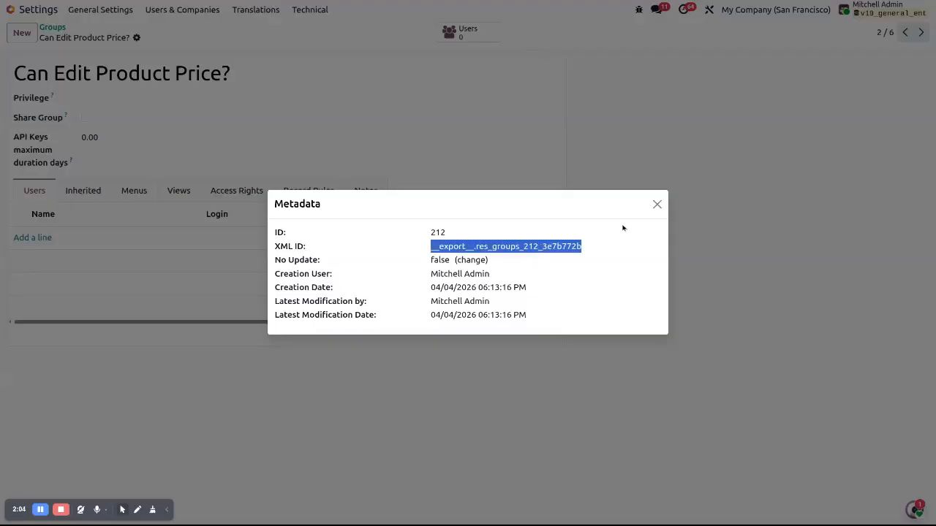
left_click(657, 205)
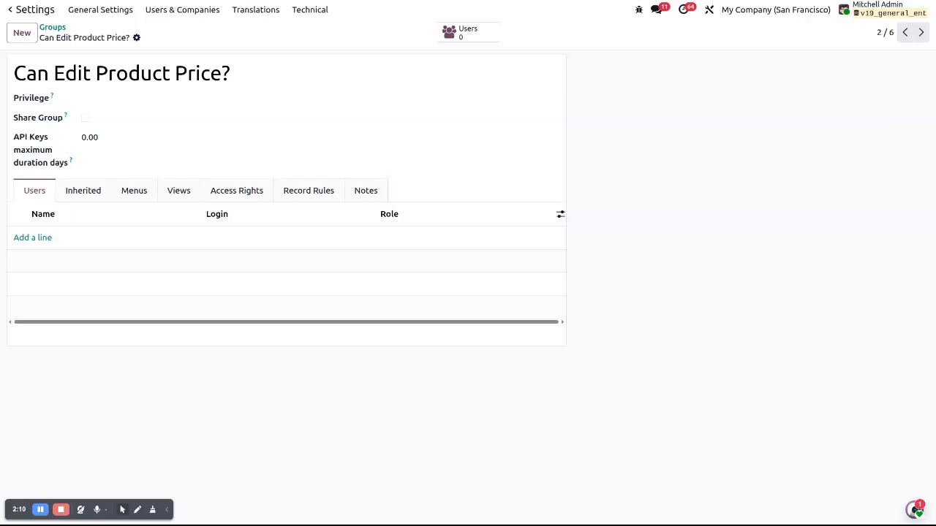
Select the group's name for reuse and open the administrator's record in the users list
left_click(162, 13)
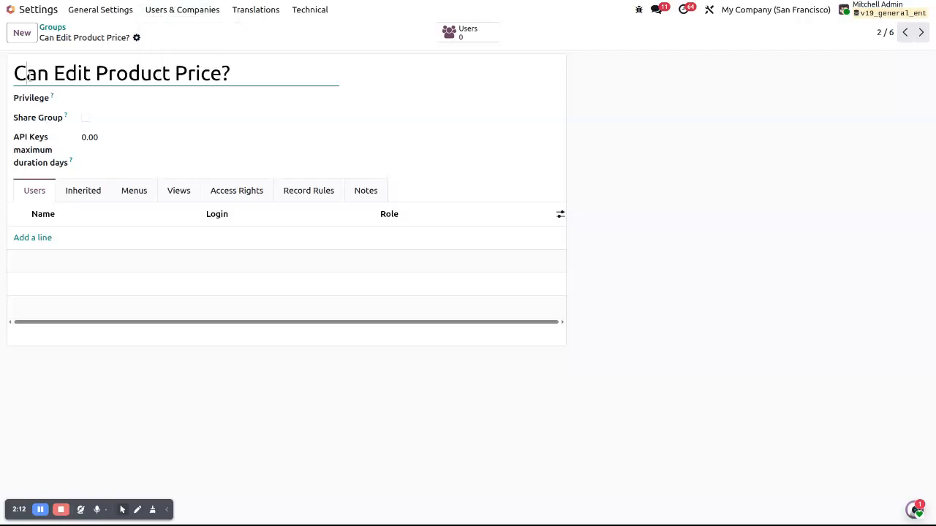
triple_click(152, 74)
left_click(191, 9)
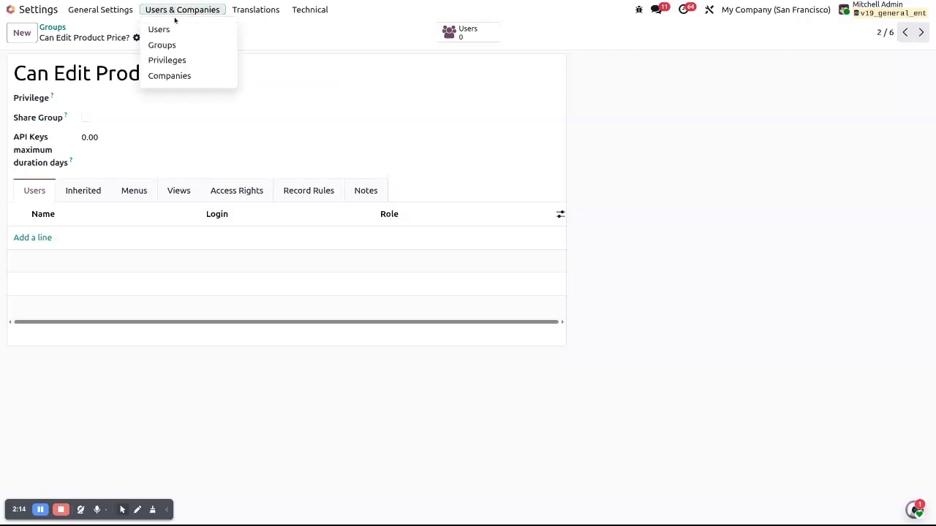
left_click(159, 29)
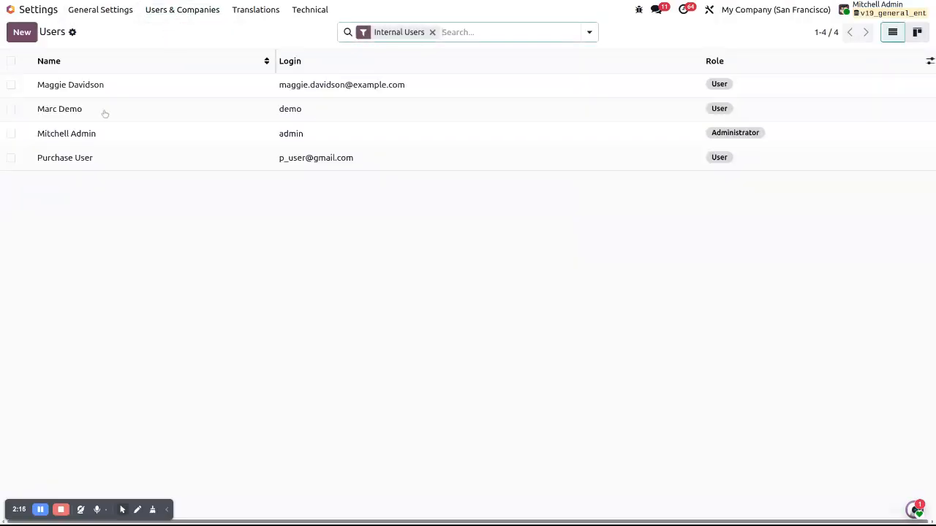
left_click(139, 137)
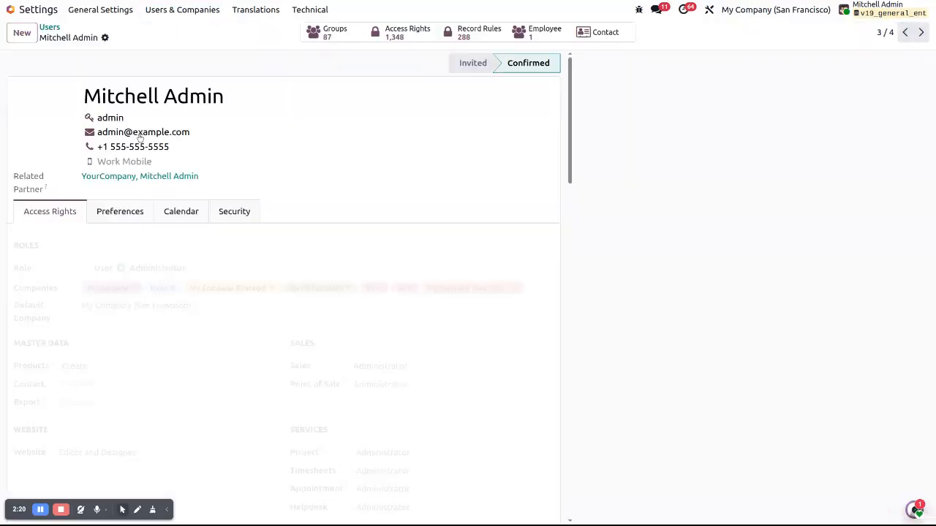
Find the "Can Edit Product Price?" extra right on the administrator's refreshed user record, enable it and save
key("ctrl+f")
key("Return")
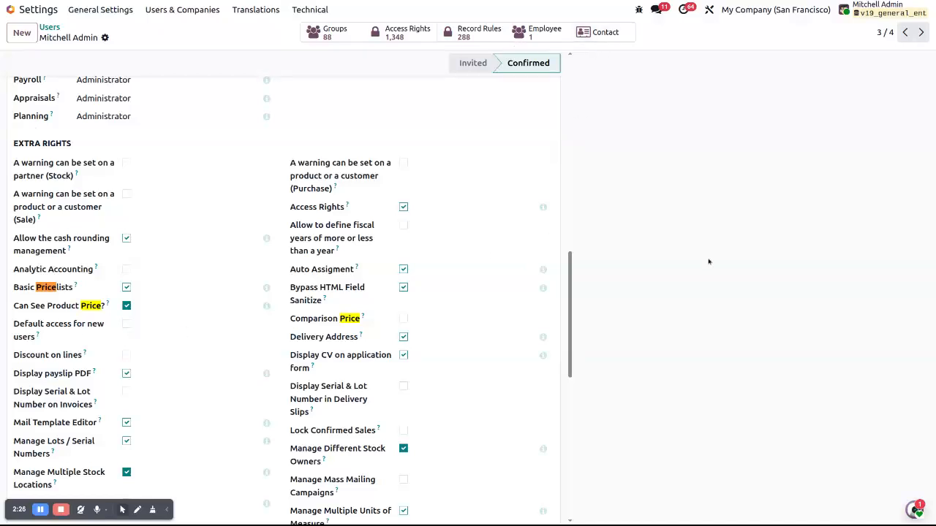
key("F5")
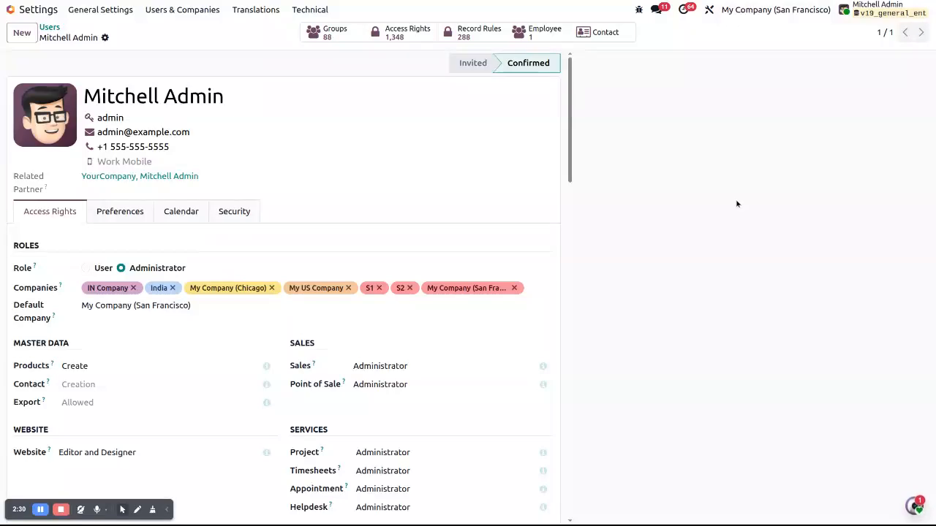
key("Return")
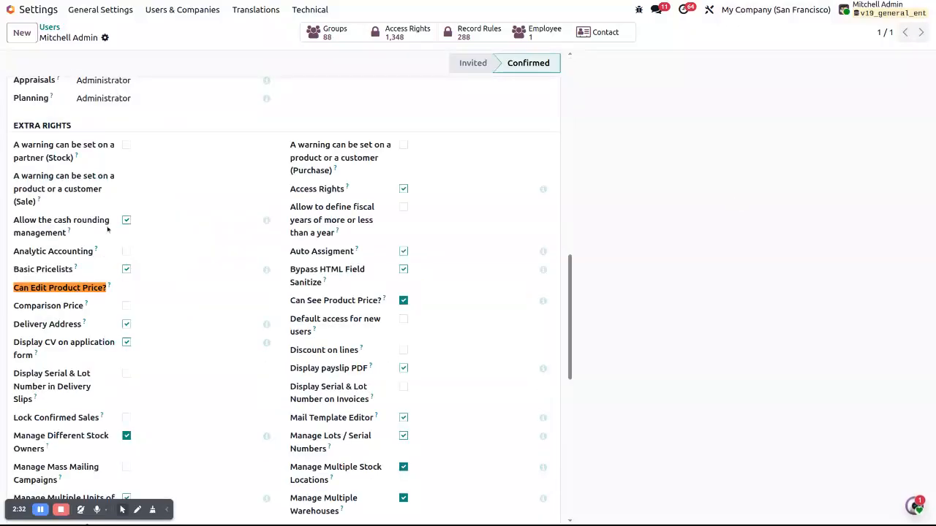
left_click(60, 289)
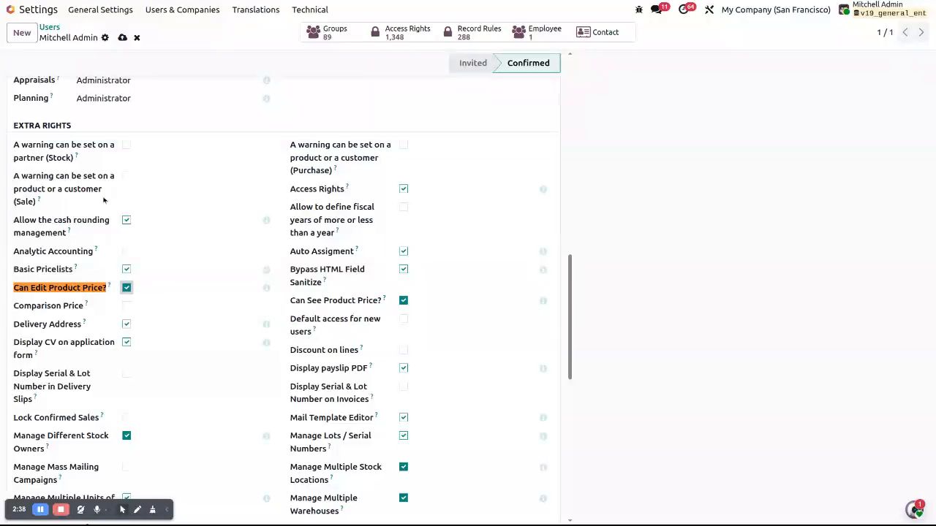
left_click(122, 38)
Open the Apple Pie product in Sales and check whether its Sales Price field can be edited
left_click(14, 15)
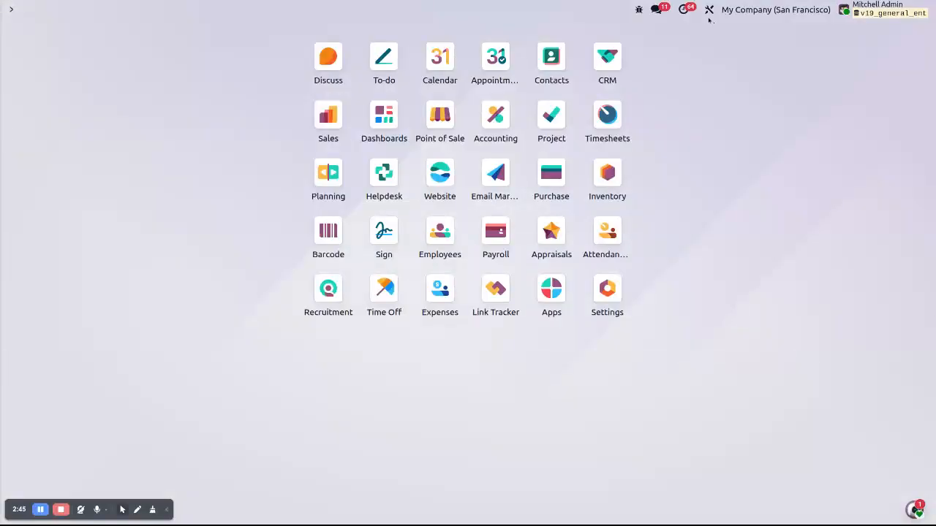
left_click(327, 117)
left_click(157, 8)
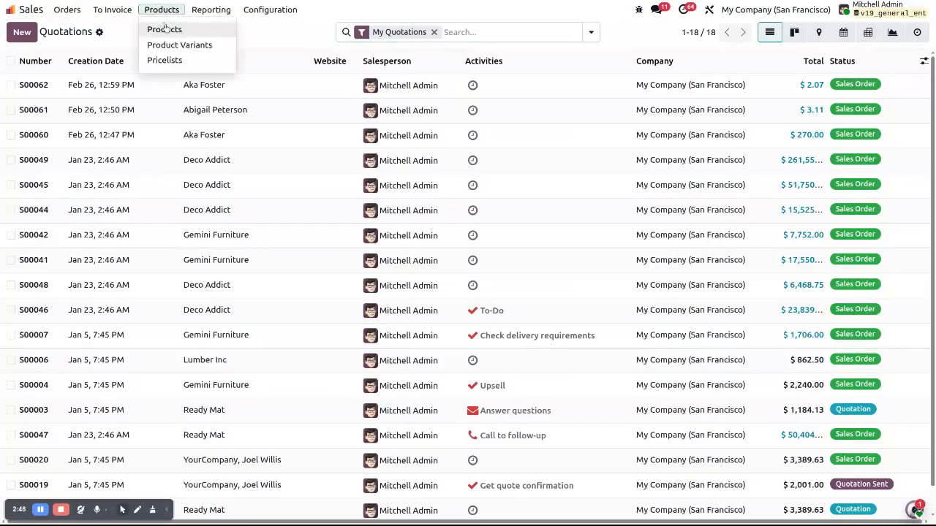
left_click(164, 29)
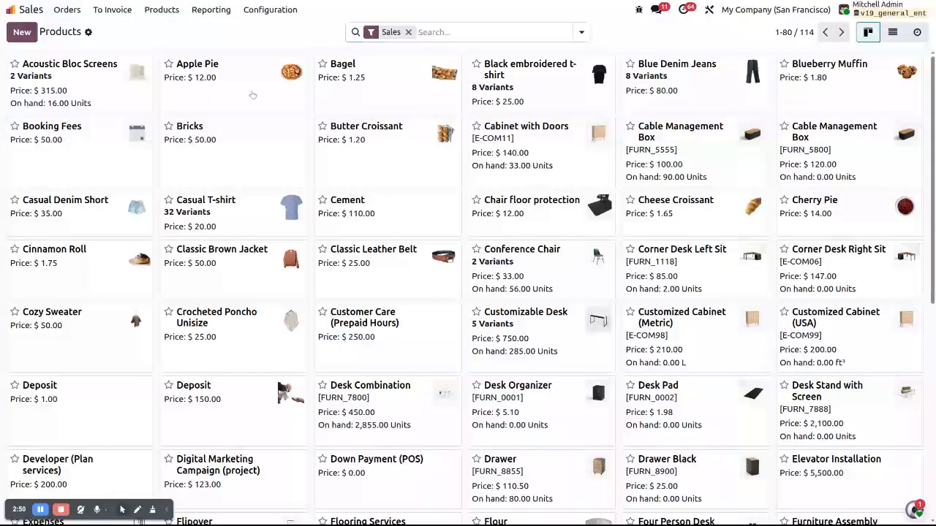
left_click(257, 92)
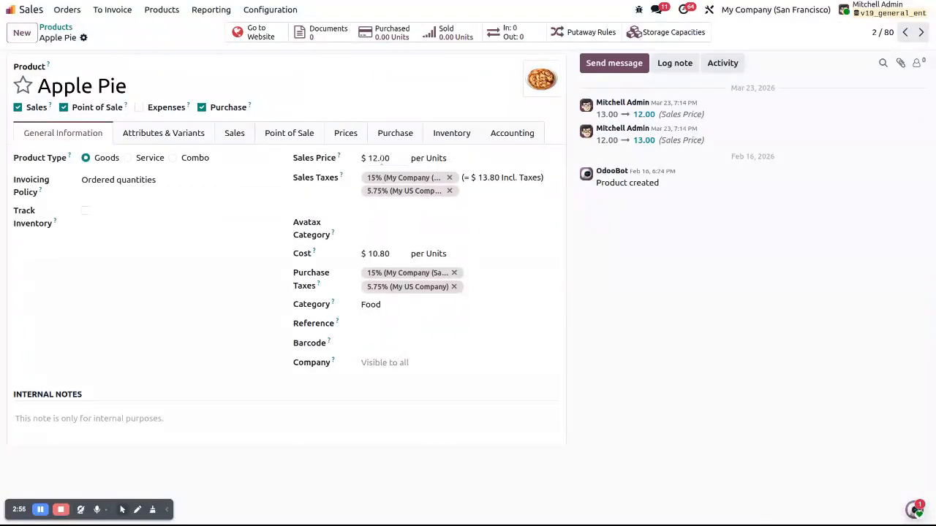
left_click(382, 159)
left_click(800, 307)
left_click(396, 158)
left_click(396, 158)
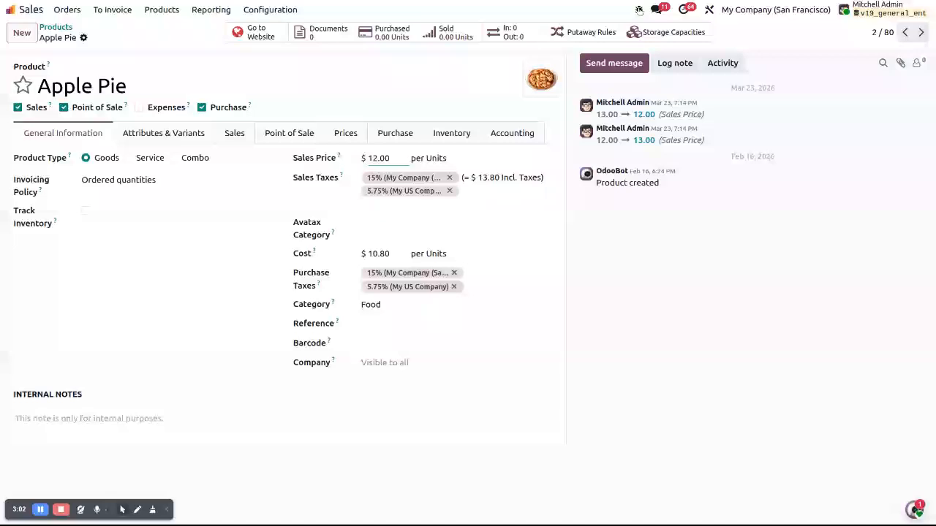
From the Apple Pie product, create a new custom field on the Product model named x_price_edit
left_click(638, 9)
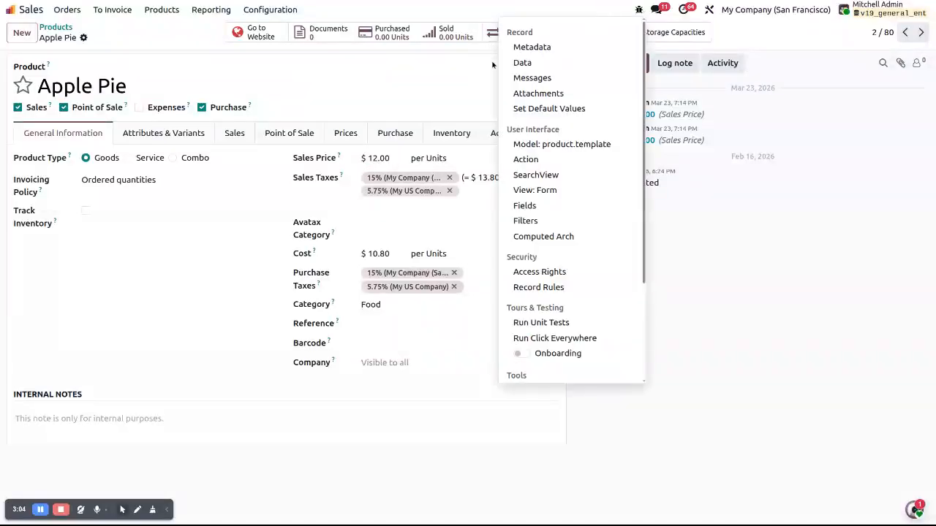
left_click(525, 205)
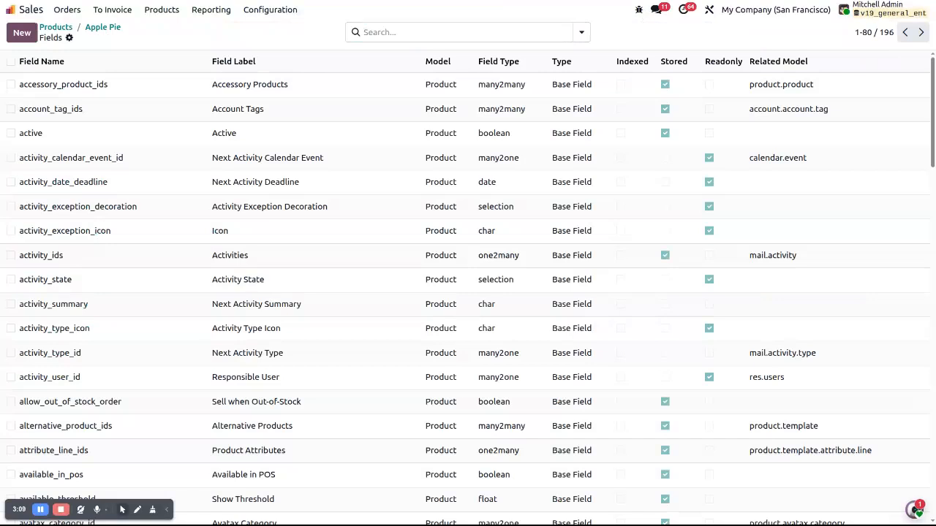
left_click(22, 32)
type("price_edit")
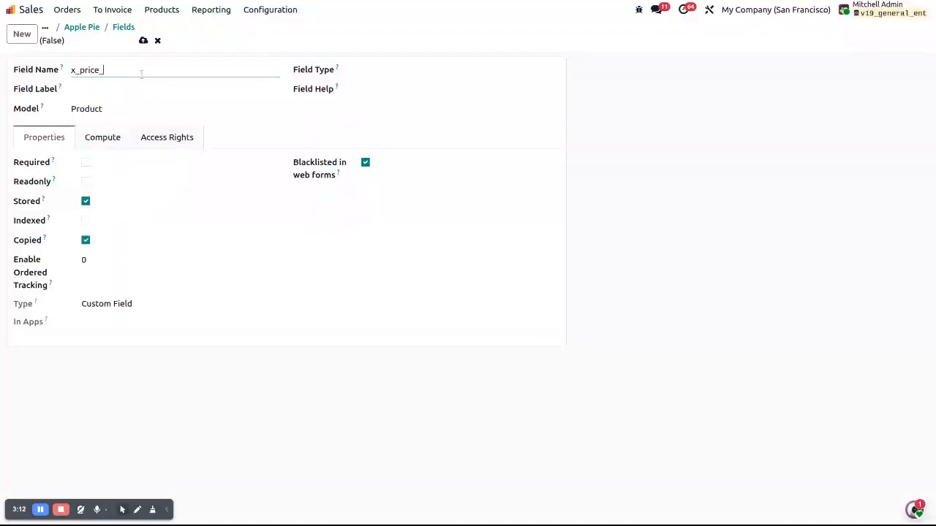
key("ctrl+a")
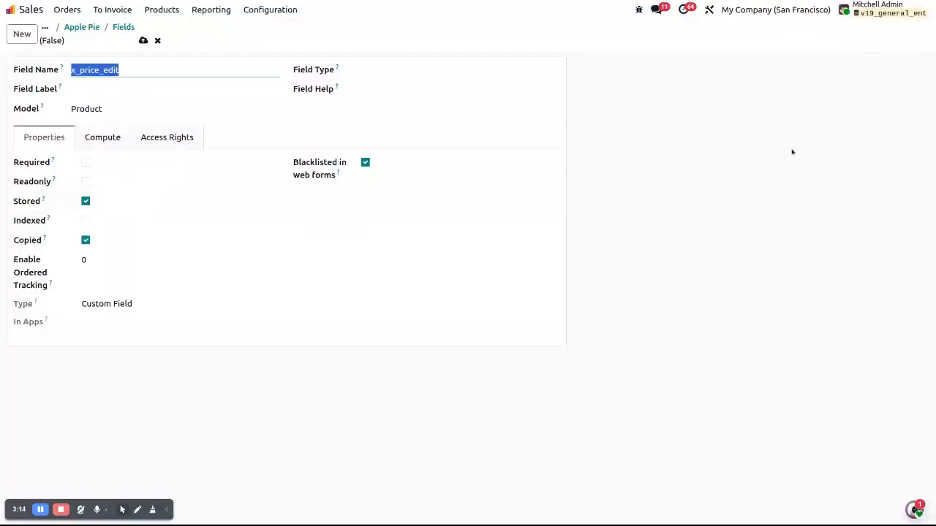
left_click(933, 165)
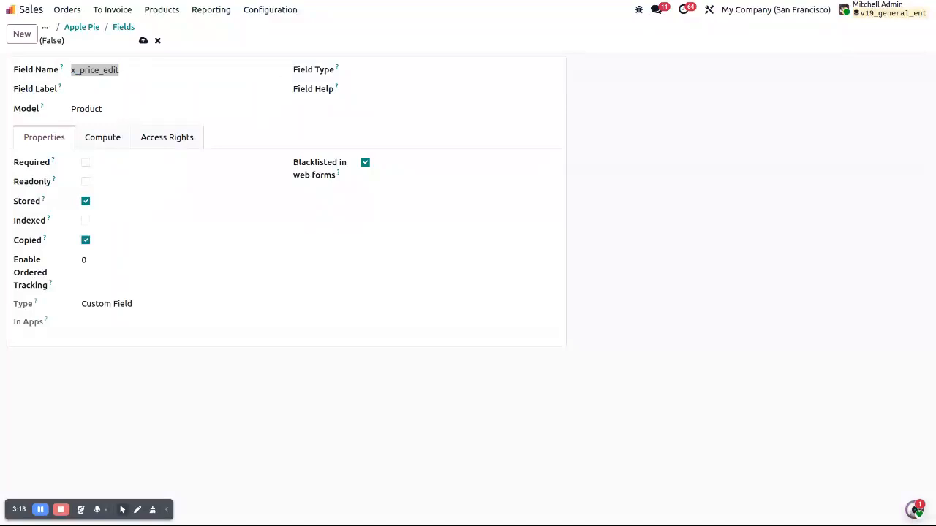
Label the x_price_edit field "Can Edit Price?" and set its field type to boolean
left_click(148, 89)
type("Can ")
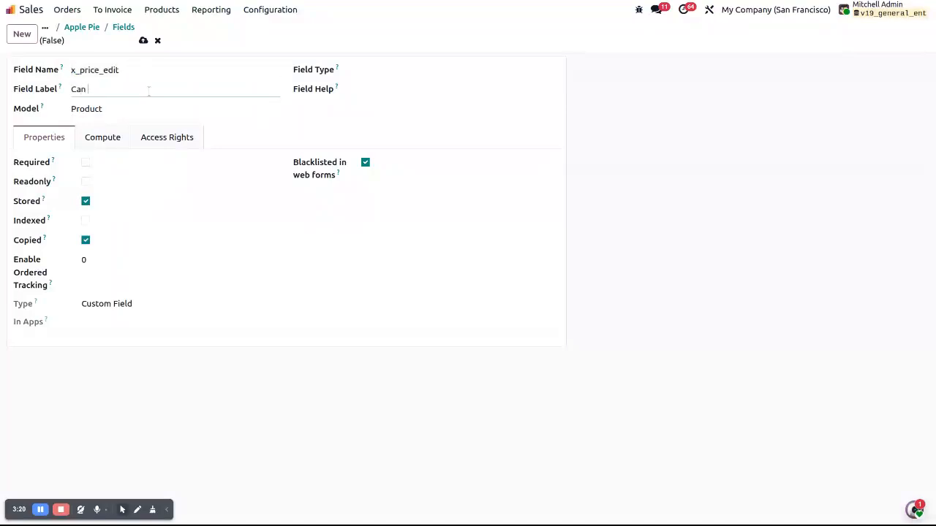
type("Edit Price?")
left_click(441, 70)
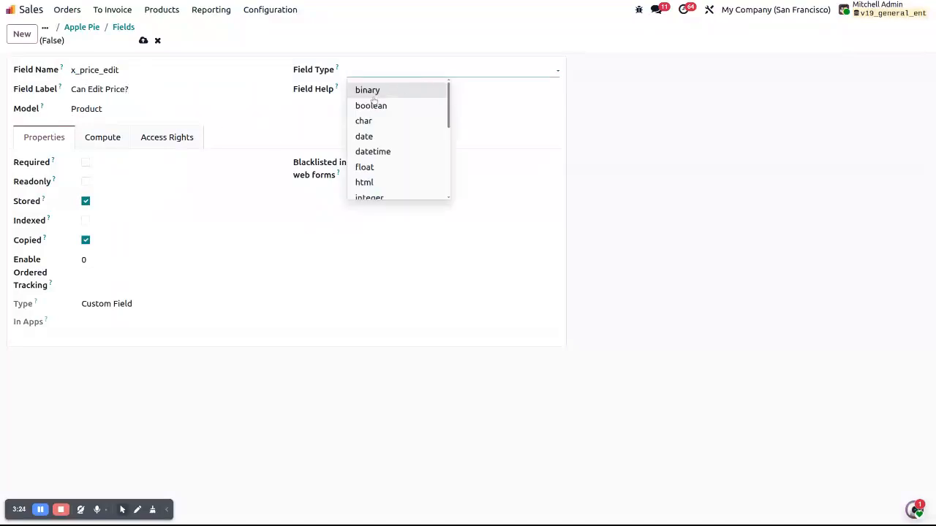
left_click(373, 106)
Disable Blacklisted in web forms, Stored and Copied for the new field, and enable Readonly
left_click(327, 164)
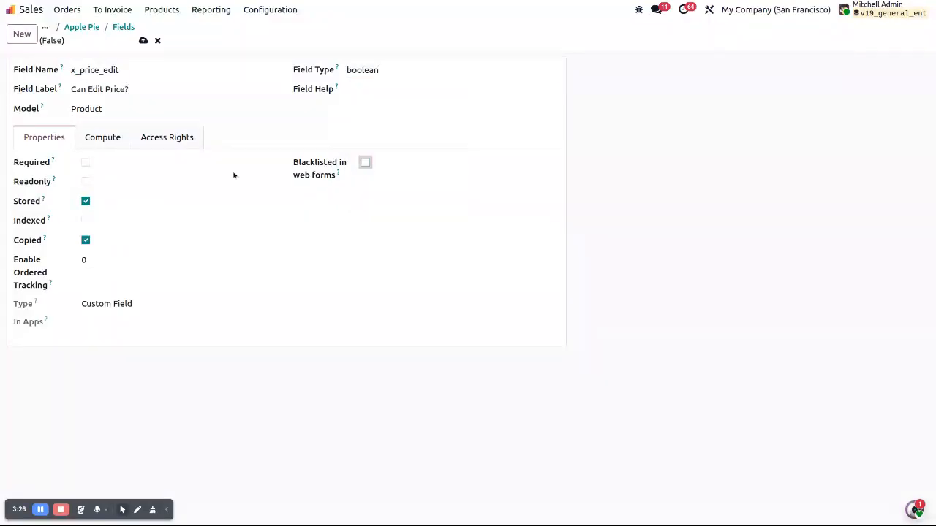
left_click(32, 207)
left_click(33, 239)
left_click(42, 183)
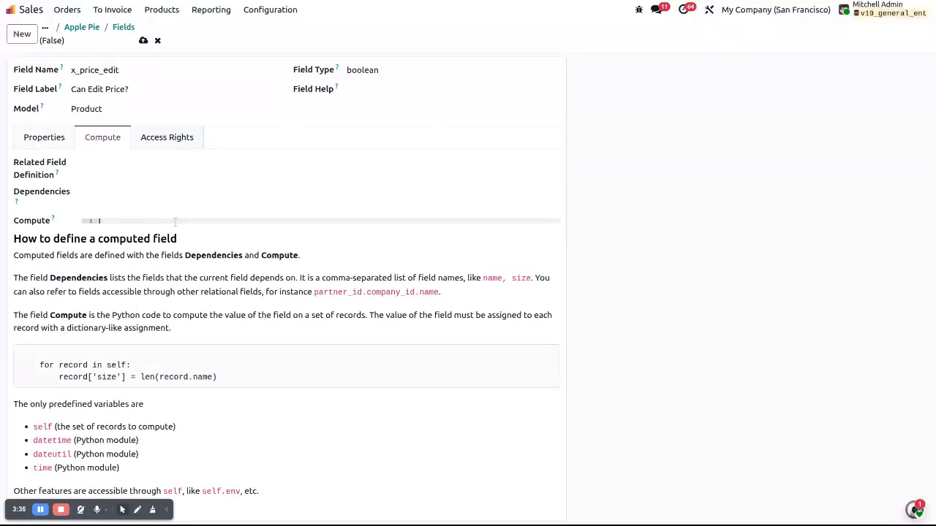
Enter compute code that checks has_group('__export__.res_groups_211_1fb8d945') and assigns the result to each record
type("can_see = self.env.user.has_group('__export__.res_groups_211_1fb8d945') for record in self:     record['x_price_visibility'] = can_see")
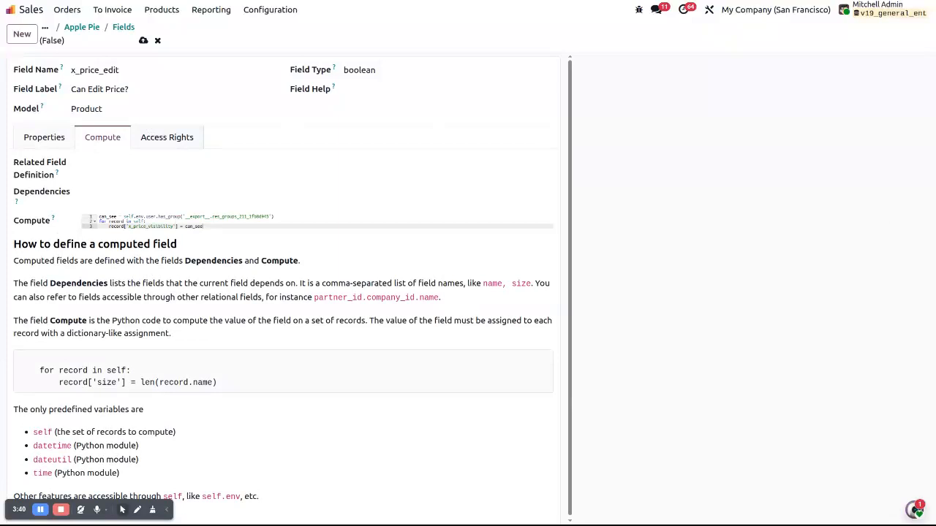
left_click_drag(268, 216, 185, 216)
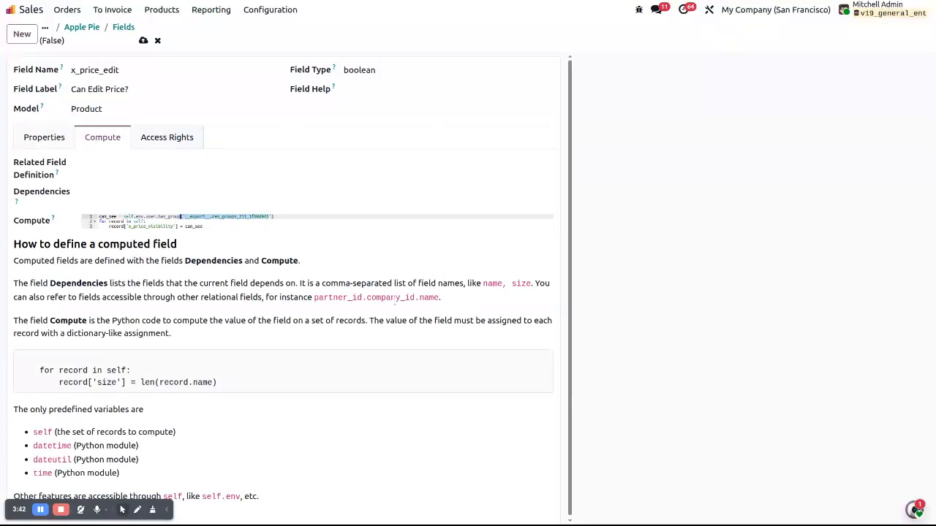
type("__export__.res_groups_211_1fb8d945")
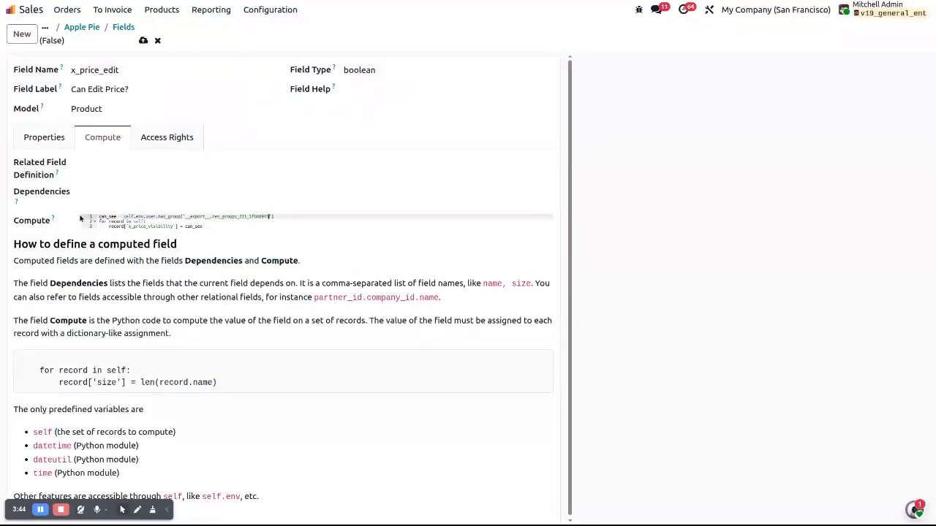
Rename the compute code's can_see variable to can_edit in both its definition and the record assignment
left_click(116, 216)
key("shift+Left")
key("shift+Left")
key("shift+Left")
type("edit")
key("shift+Home")
key("ctrl+c")
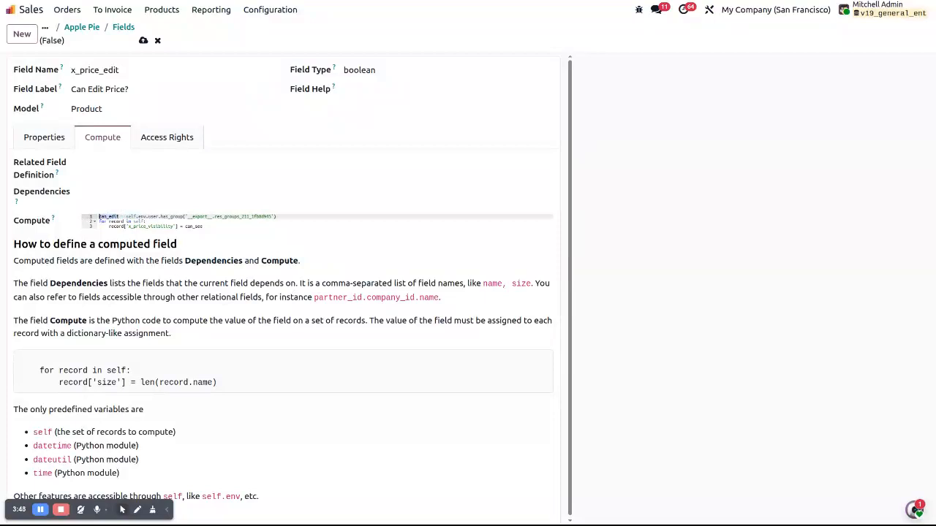
double_click(194, 226)
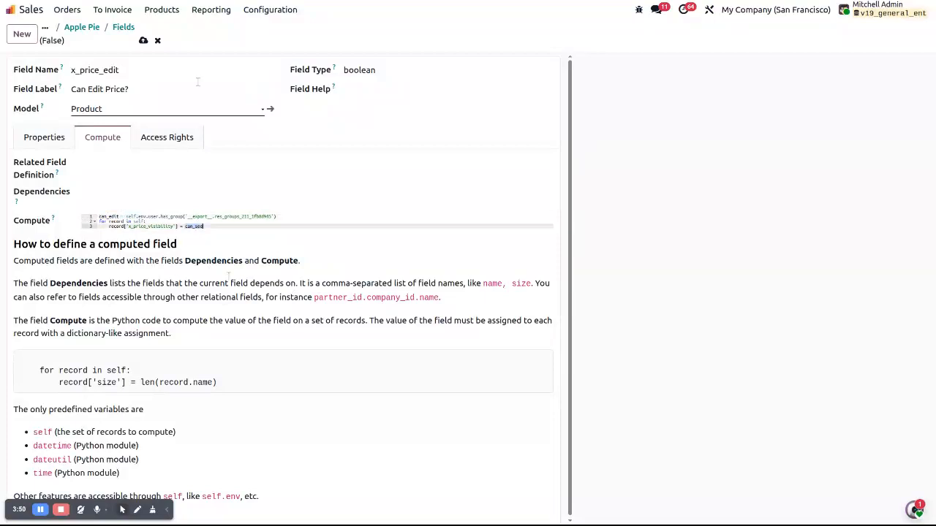
key("ctrl+v")
Replace the field key in the compute code's record assignment with the field name x_price_edit
double_click(110, 69)
key("ctrl+c")
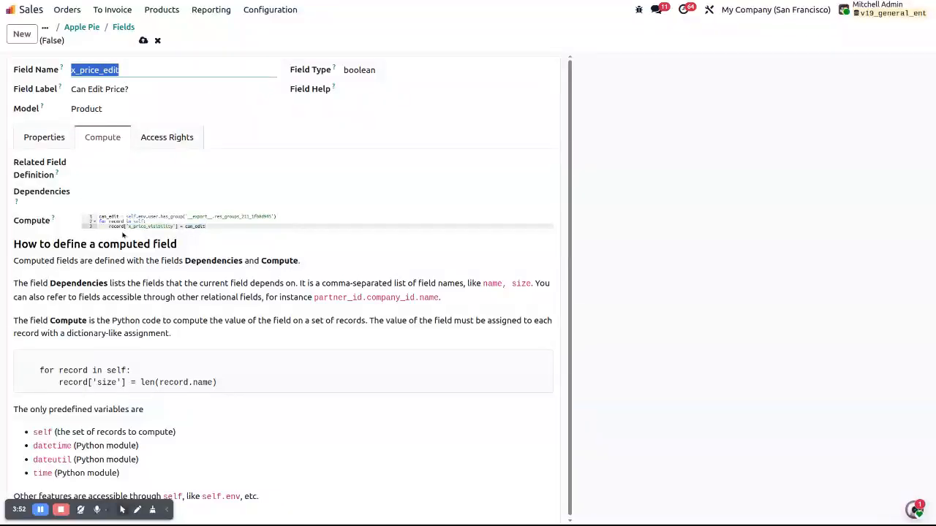
double_click(129, 226)
key("ctrl+v")
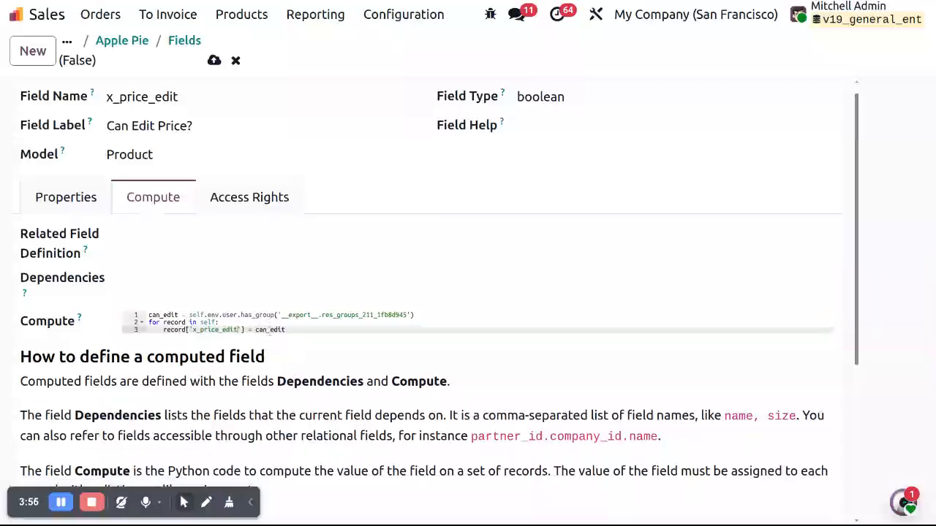
Review the field's name and properties, and the compute line that checks the current user's group membership by XML ID
left_click(141, 104)
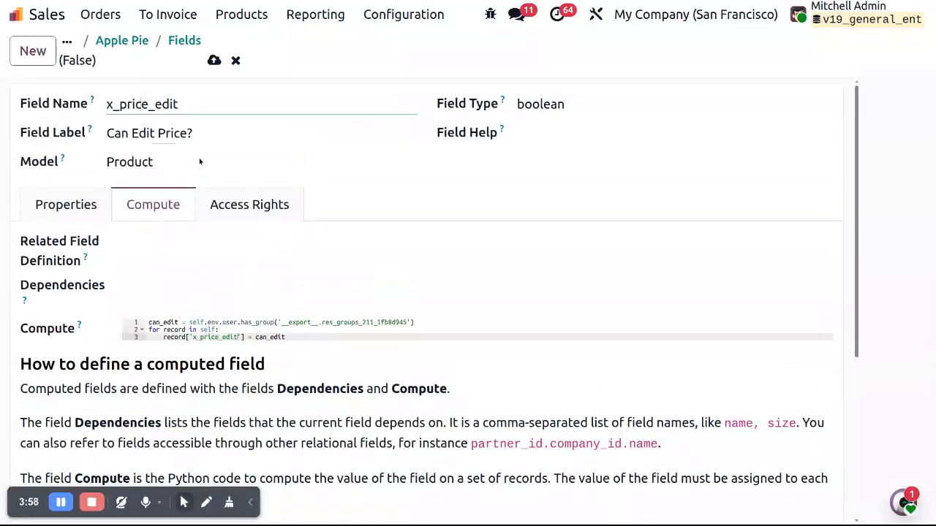
left_click(75, 207)
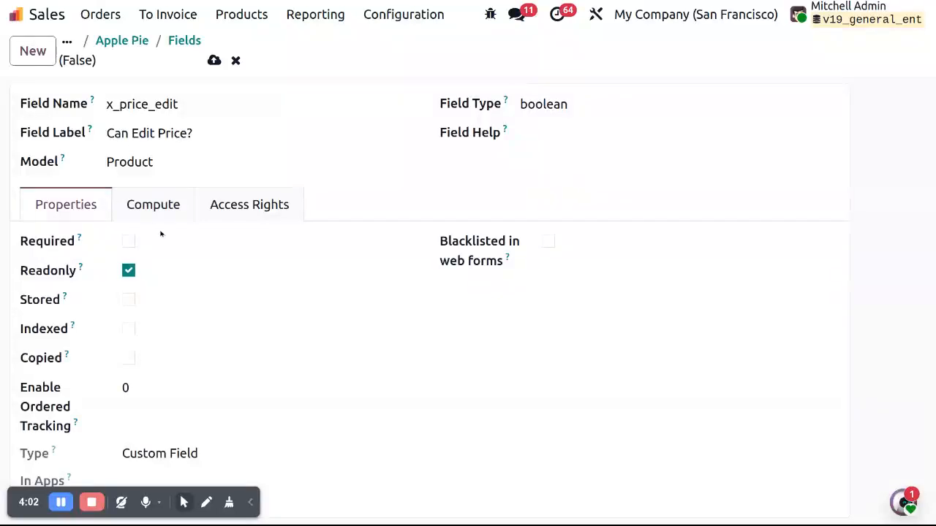
left_click(160, 218)
double_click(163, 322)
left_click(201, 321)
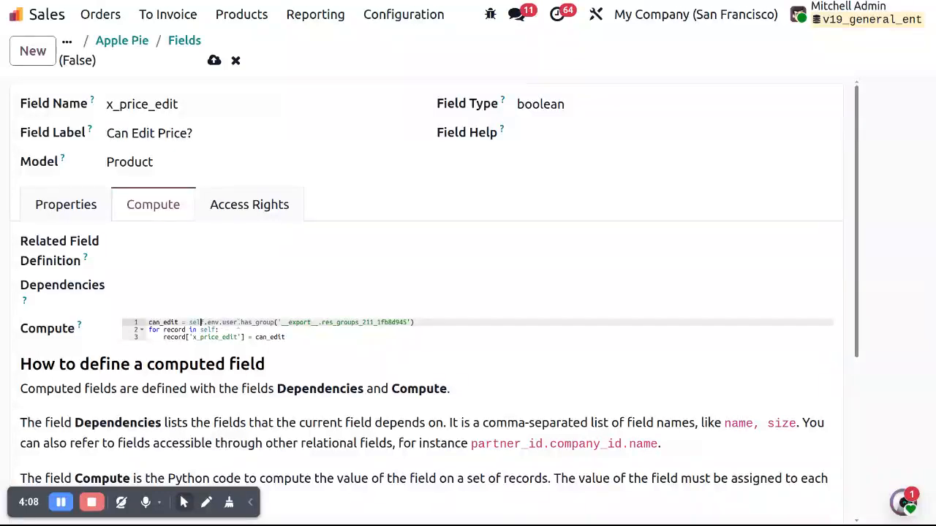
left_click_drag(238, 322, 189, 321)
triple_click(253, 321)
left_click(253, 321)
left_click_drag(281, 323, 407, 323)
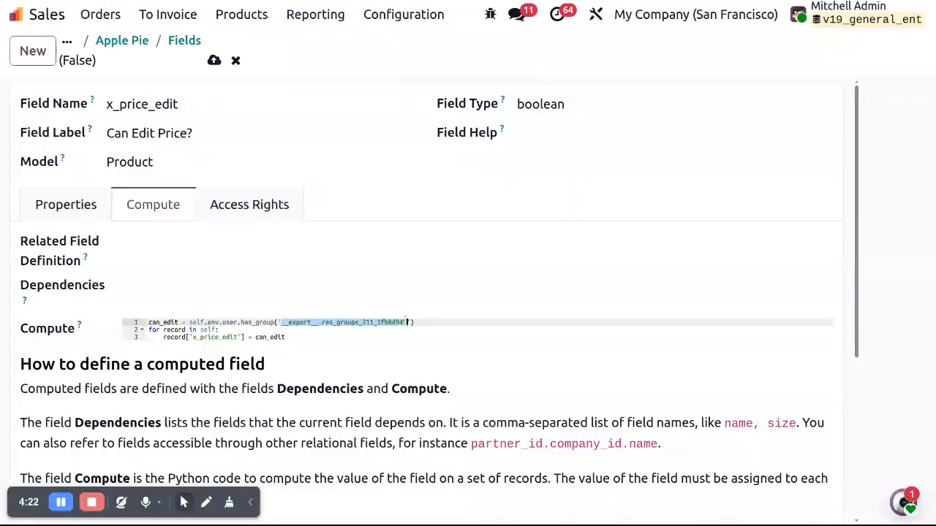
left_click(473, 324)
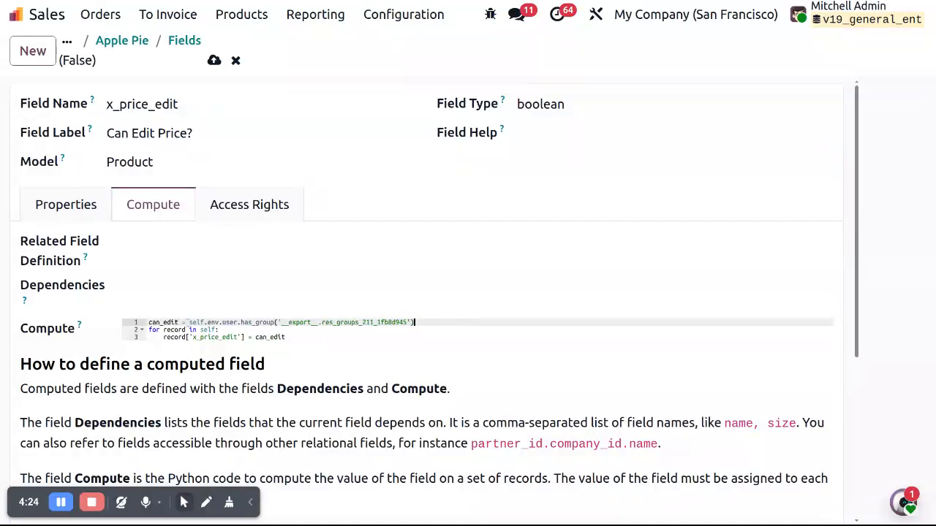
left_click_drag(415, 322, 141, 323)
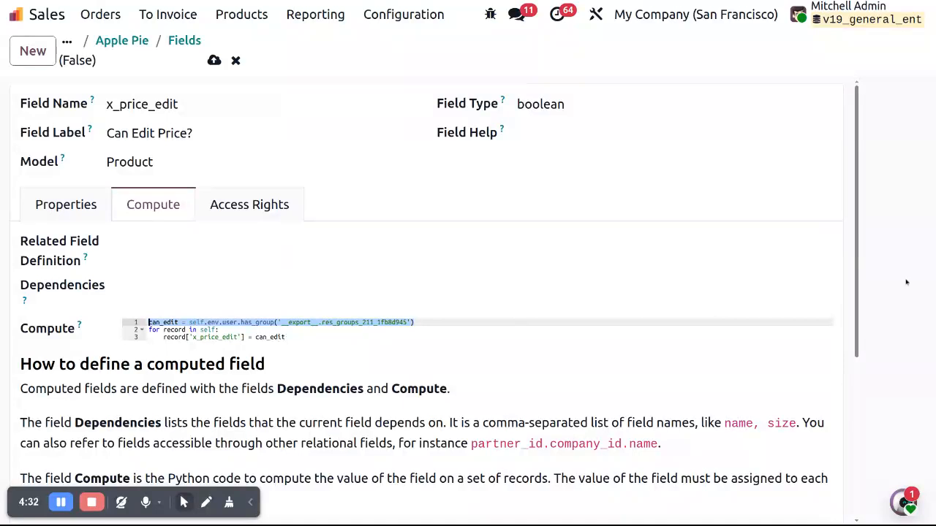
Review the compute code's record loop and compare its assigned key and can_edit value with the field name and first line
left_click(220, 329)
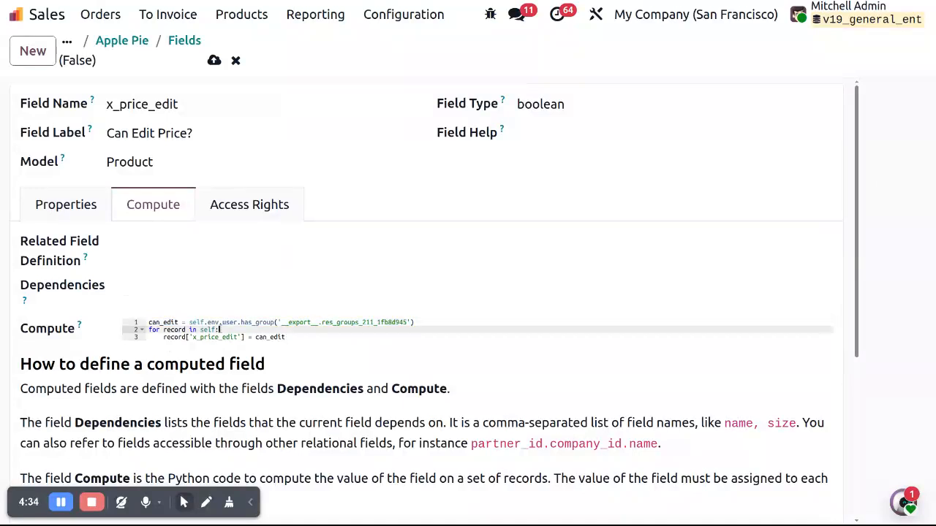
left_click_drag(220, 329, 146, 331)
left_click(201, 330)
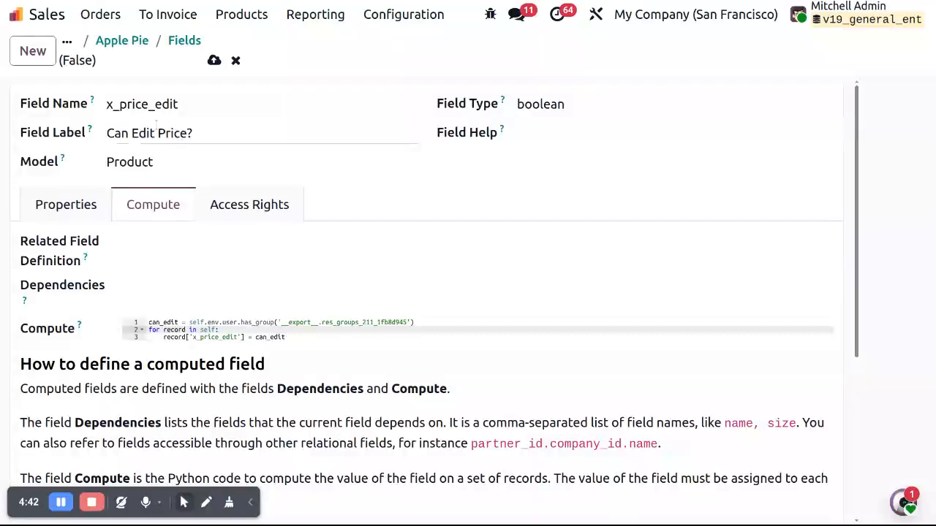
double_click(154, 104)
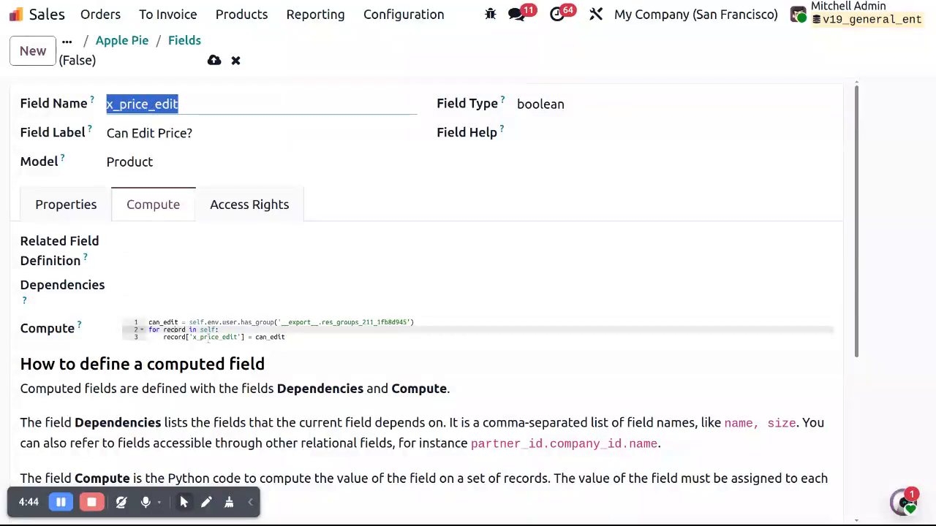
double_click(193, 338)
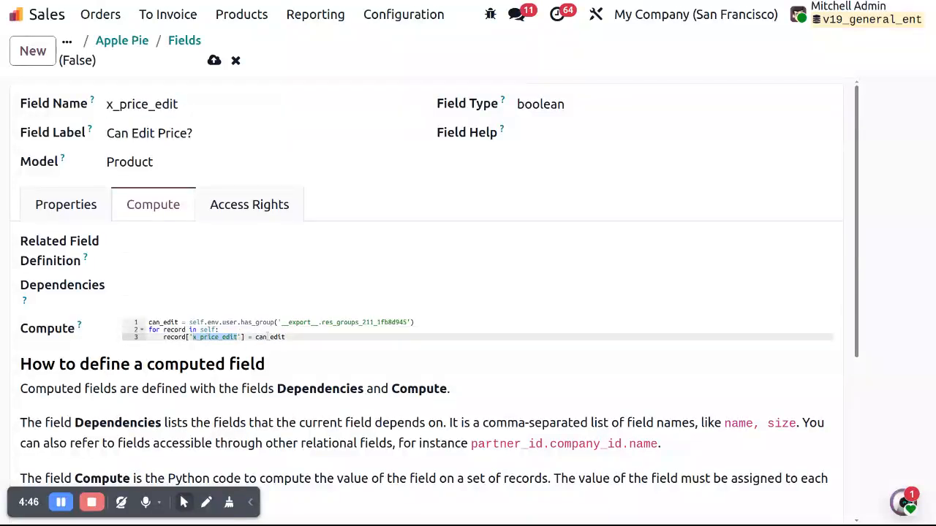
key("Left")
left_click(159, 322)
triple_click(160, 323)
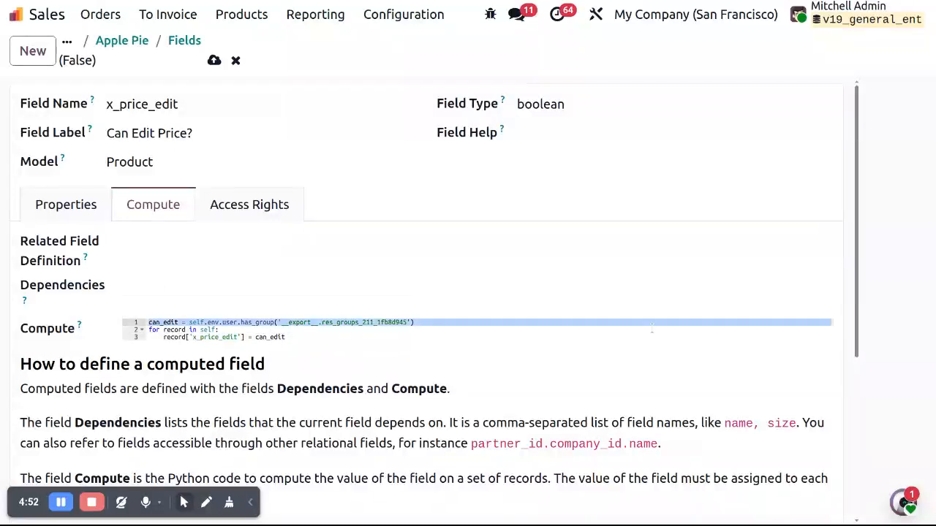
left_click(721, 323)
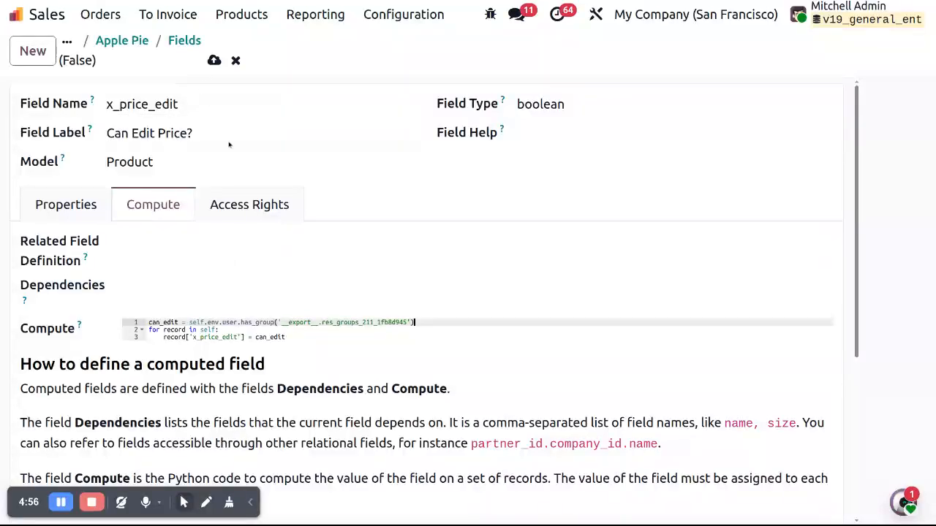
Save the new "Can Edit Price?" field and select its technical name for reuse
key("ctrl+minus")
key("ctrl+minus")
key("ctrl+minus")
key("ctrl+s")
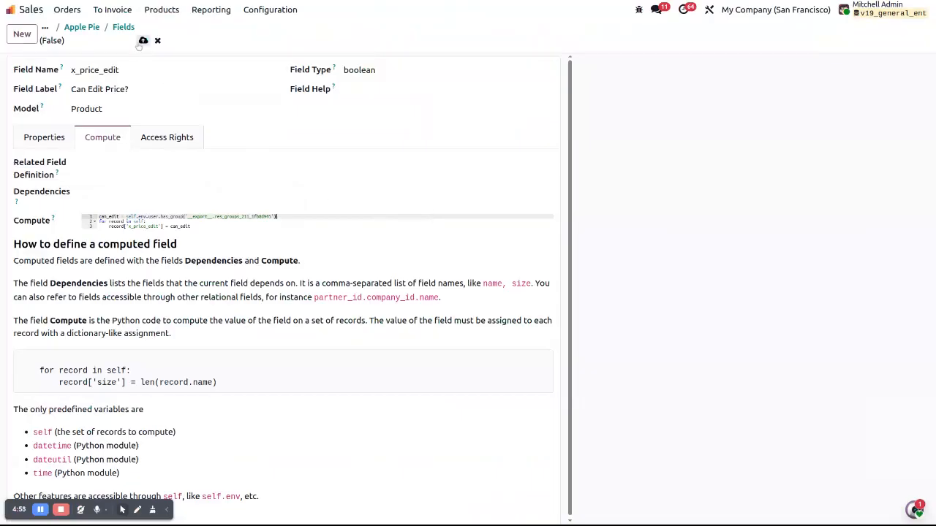
double_click(102, 70)
left_click(922, 109)
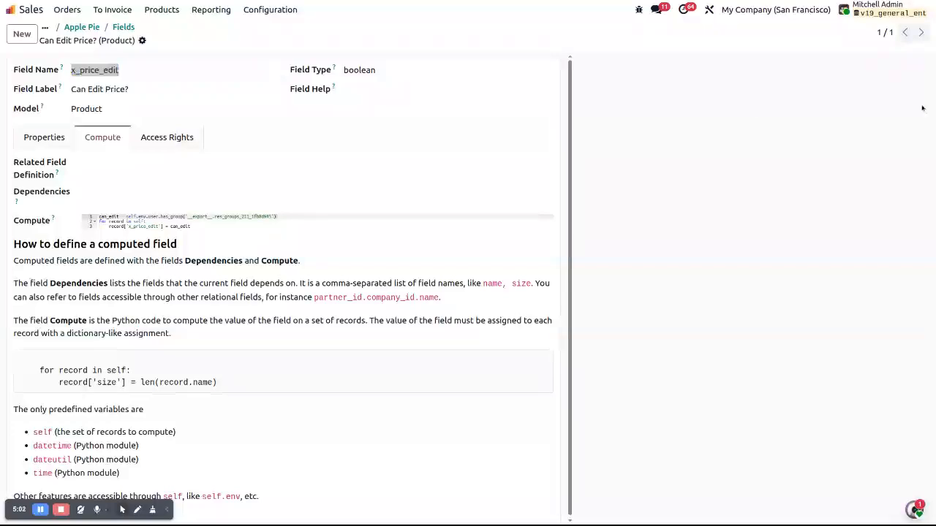
Return to the Apple Pie product and open the definition of its form view
left_click(86, 27)
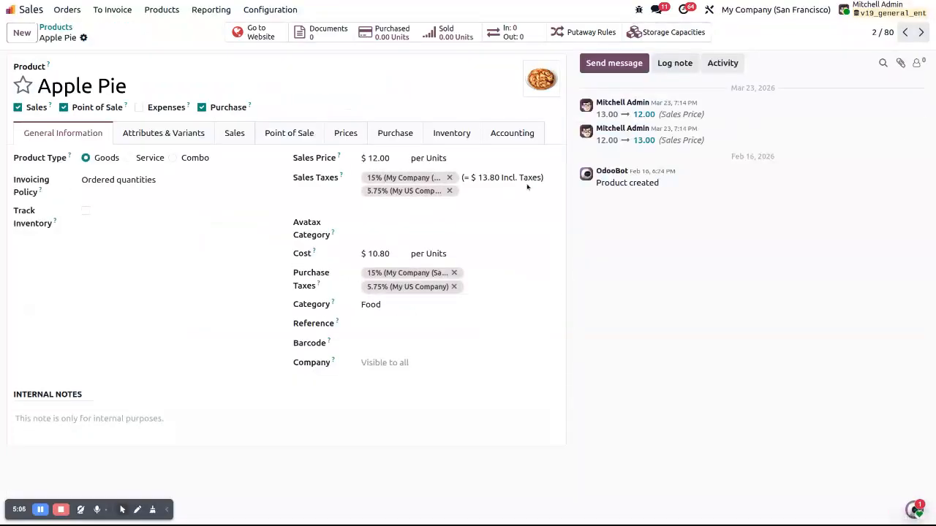
left_click(639, 9)
scroll(595, 221, "down", 3)
scroll(555, 139, "up", 3)
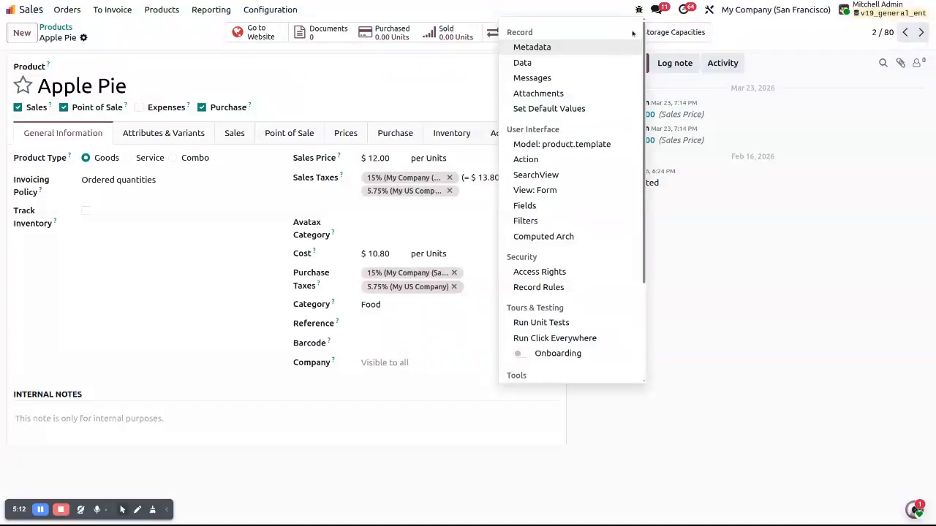
left_click(550, 190)
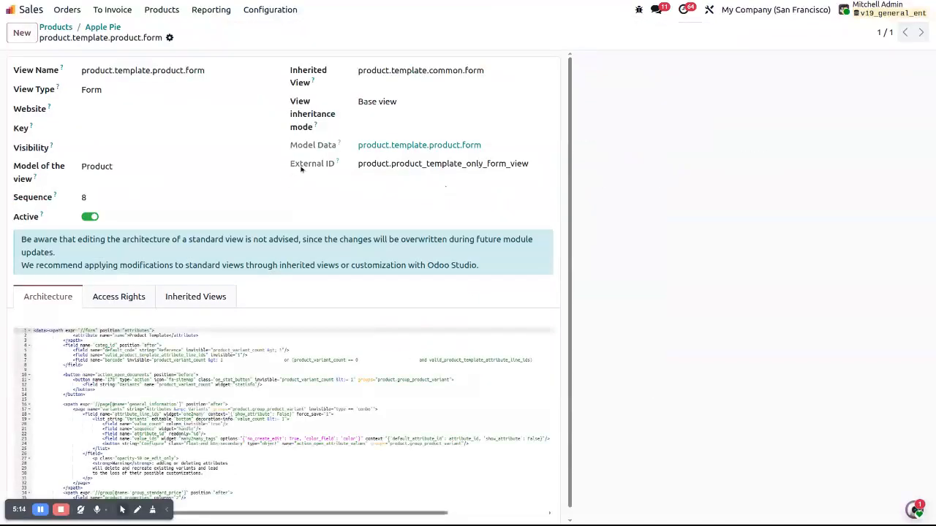
Open the parent view product.template.common.form and show the end of its list of inherited views
left_click(547, 71)
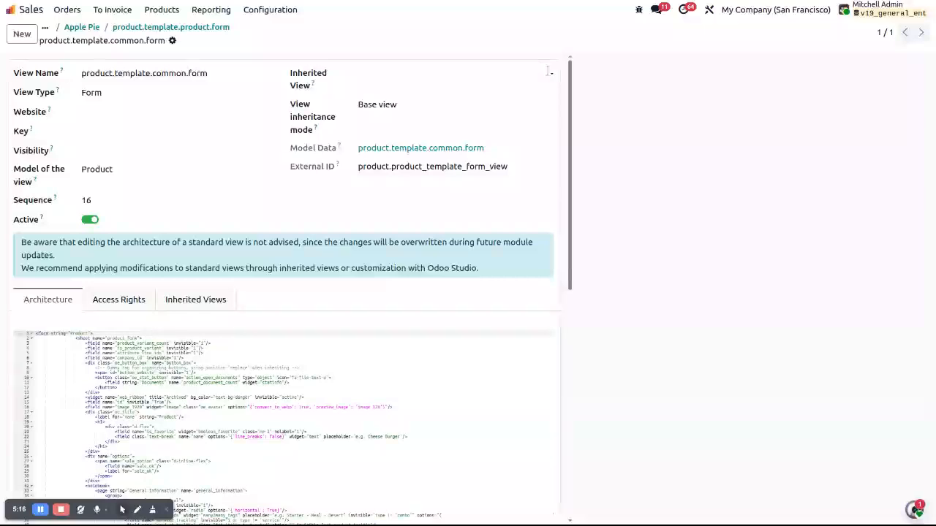
left_click(189, 306)
scroll(411, 272, "down", 3)
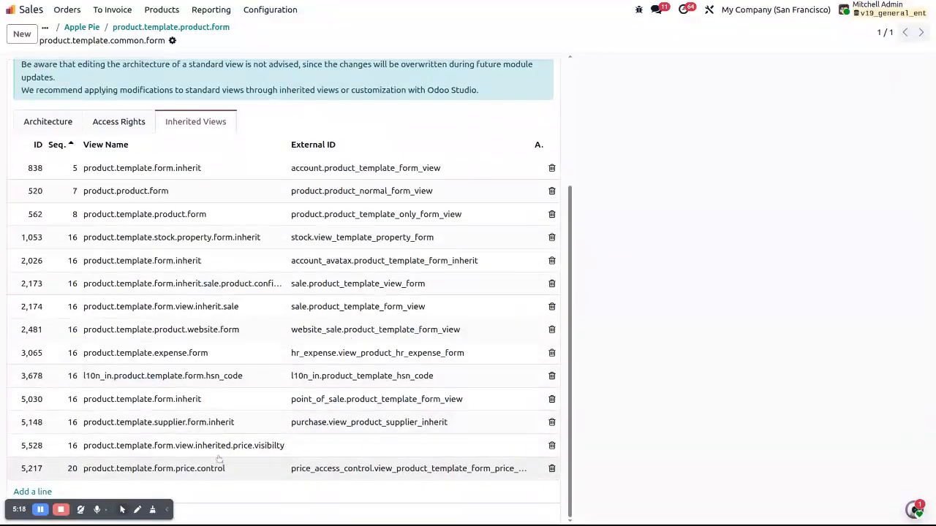
Copy the full architecture code of the inherited view product.template.form.view.inherited.price.visibilty and close that view
left_click(242, 446)
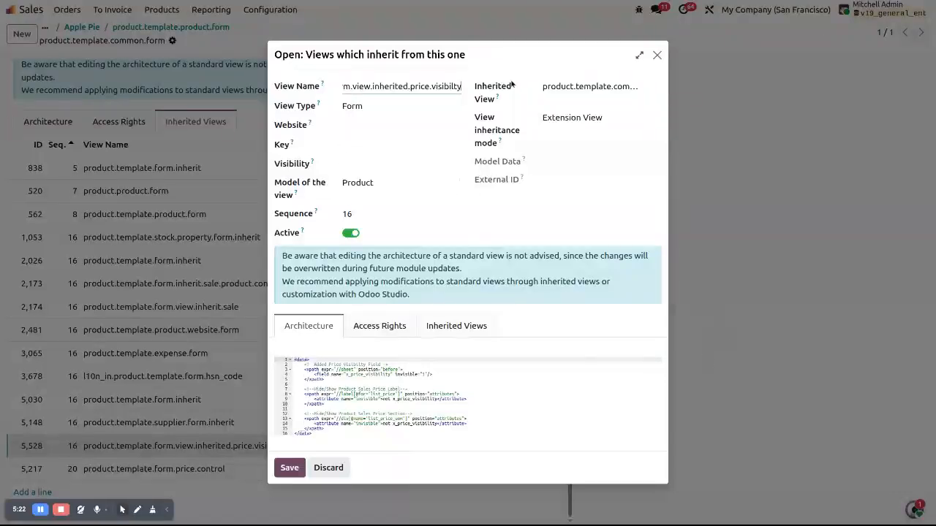
left_click(522, 412)
key("ctrl+a")
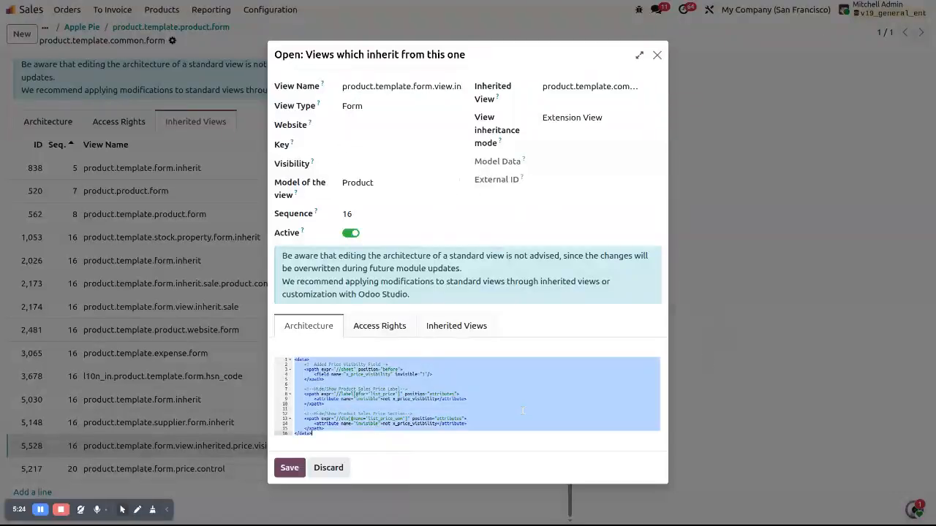
left_click(658, 55)
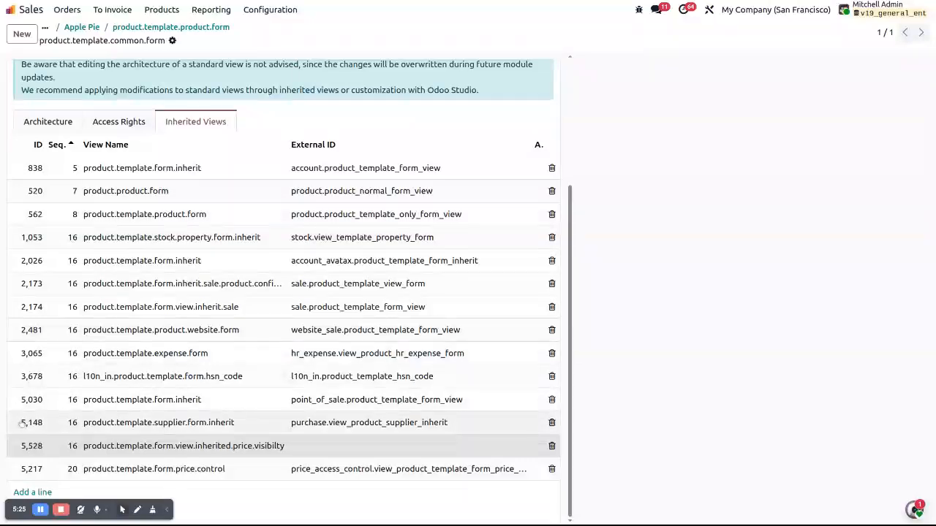
Add a new inherited view named product.template.form.inherited.price.edit to the common product form
left_click(33, 492)
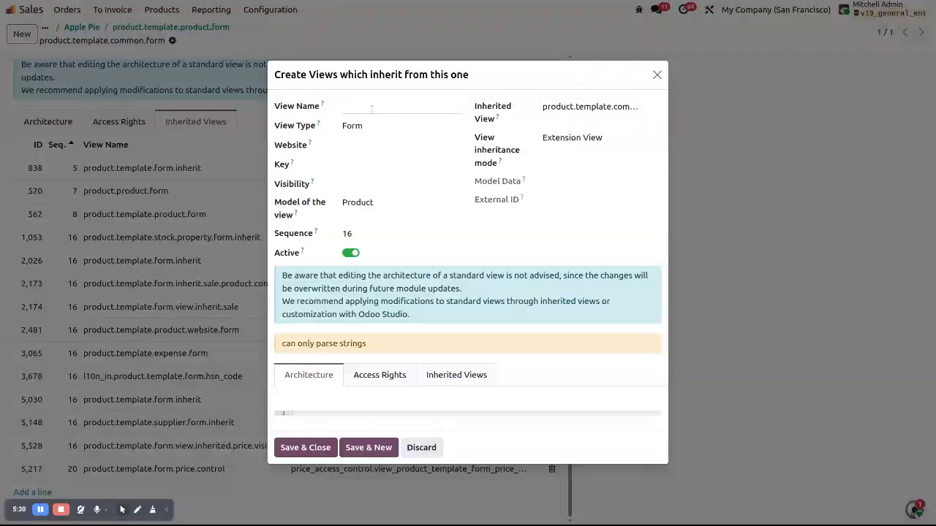
type("product.template.for")
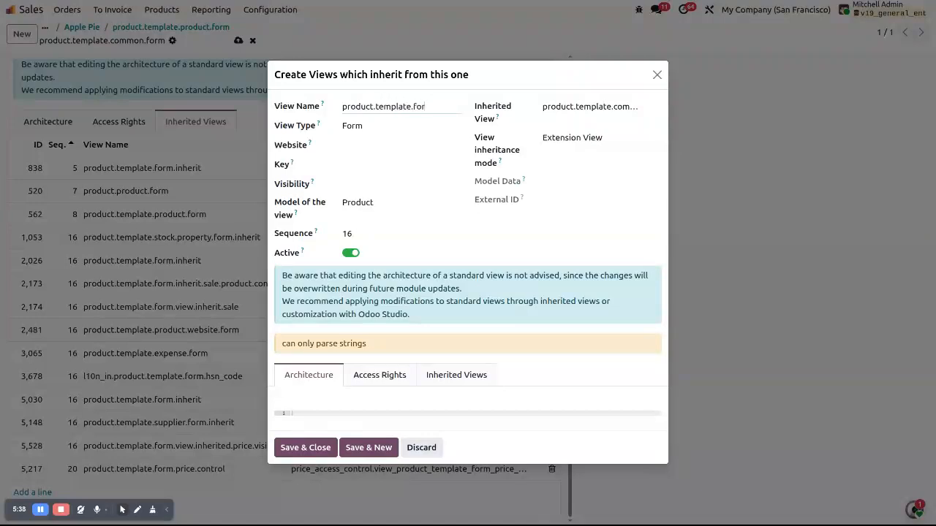
type("m.inherited")
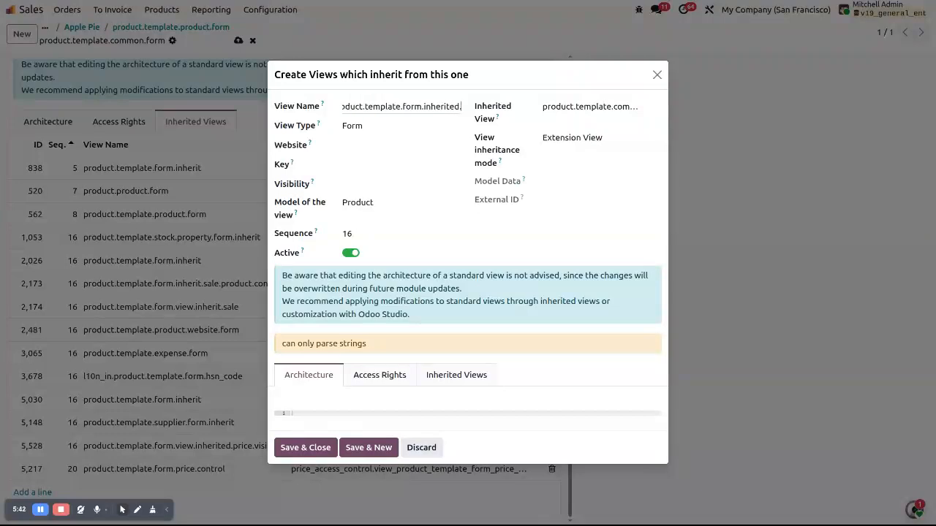
type(".price.edit")
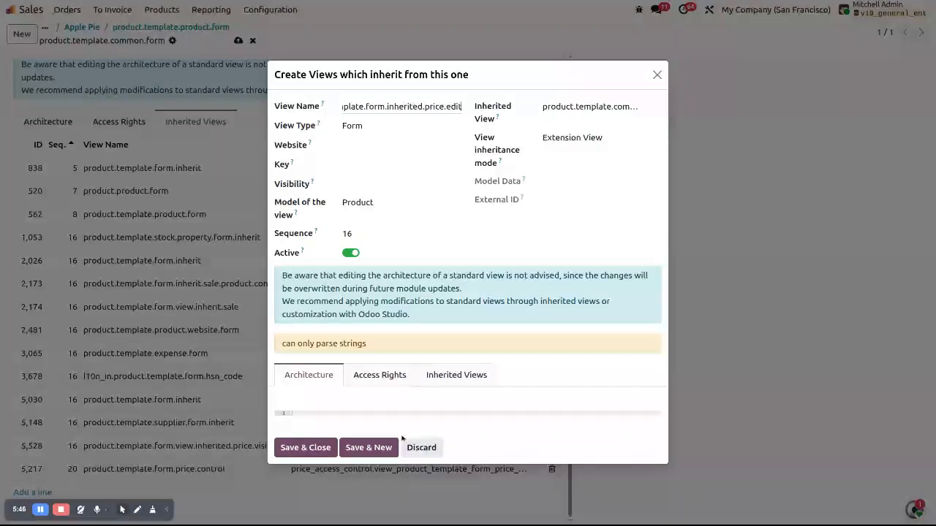
Insert the copied code as the new view's architecture and replace the invisible field's name with x_price_edit
left_click(394, 413)
key("ctrl+v")
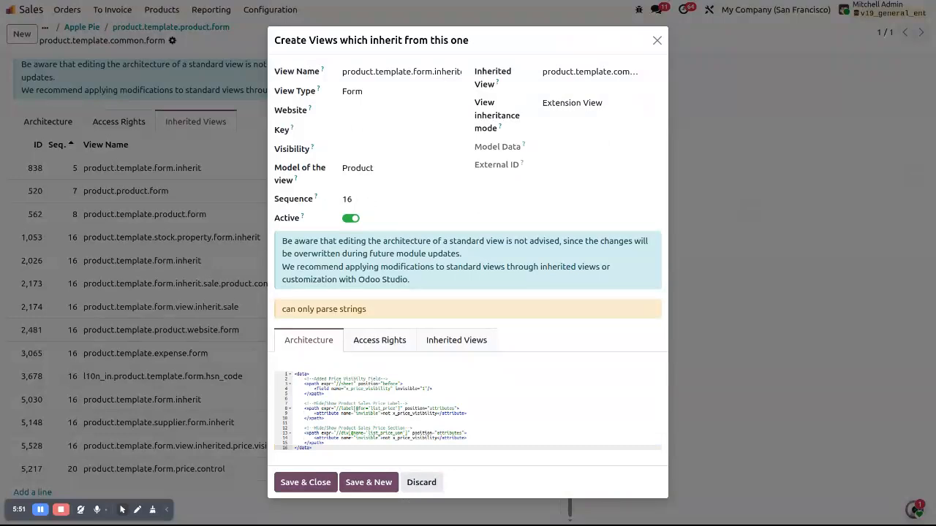
left_click(375, 389)
double_click(354, 389)
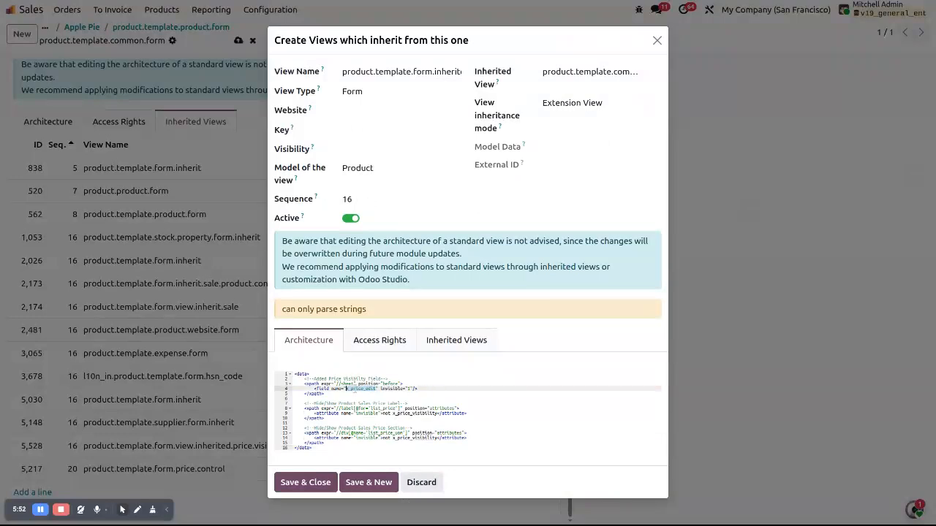
left_click(359, 389)
Reword the first comment to 'Added Price Edit Field' and check the x_price_edit field block below it
left_click_drag(325, 394, 306, 384)
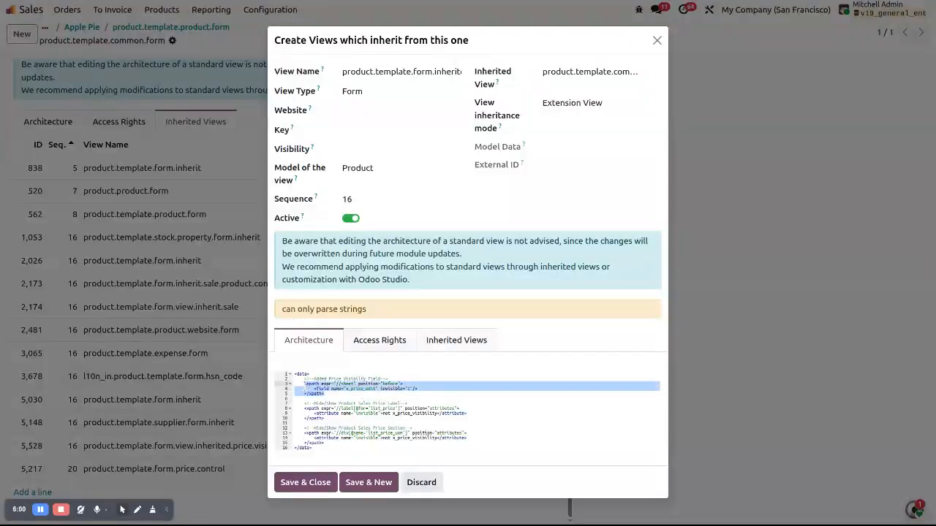
left_click(339, 393)
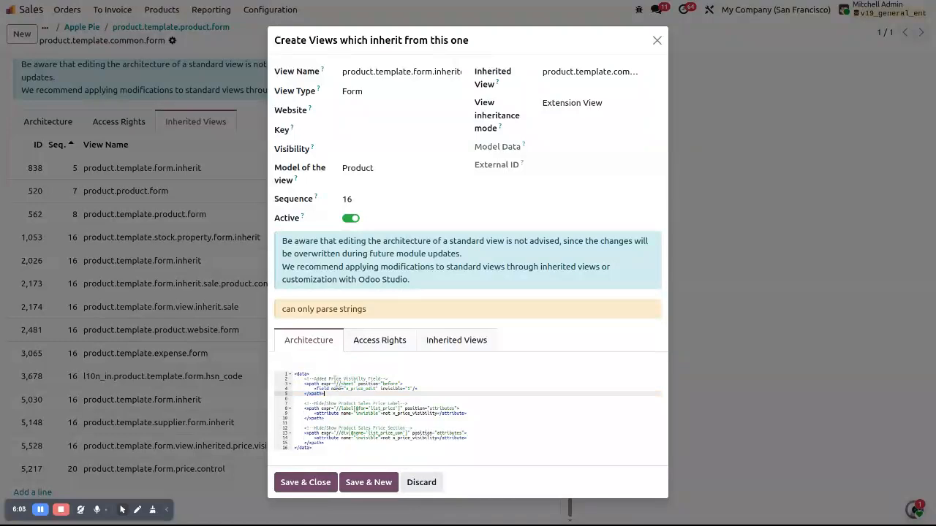
double_click(352, 378)
type("Edit")
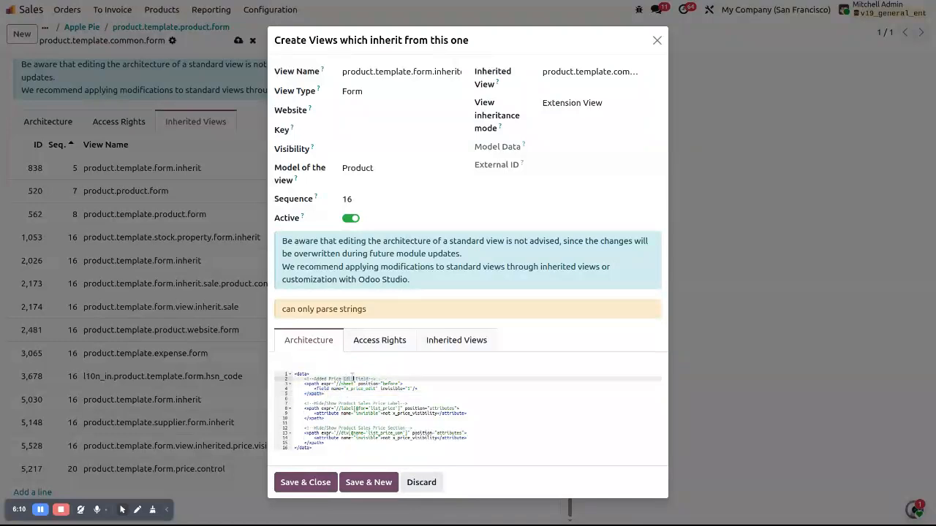
left_click(351, 389)
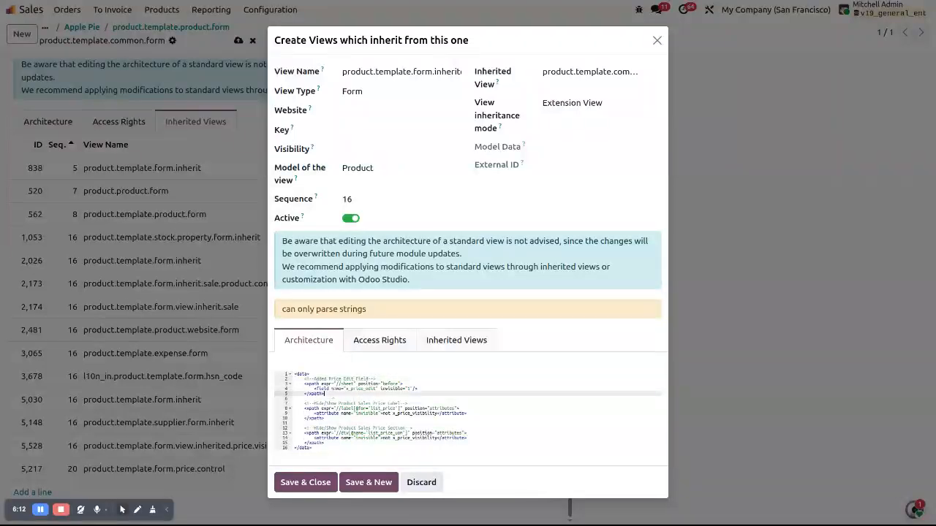
double_click(360, 389)
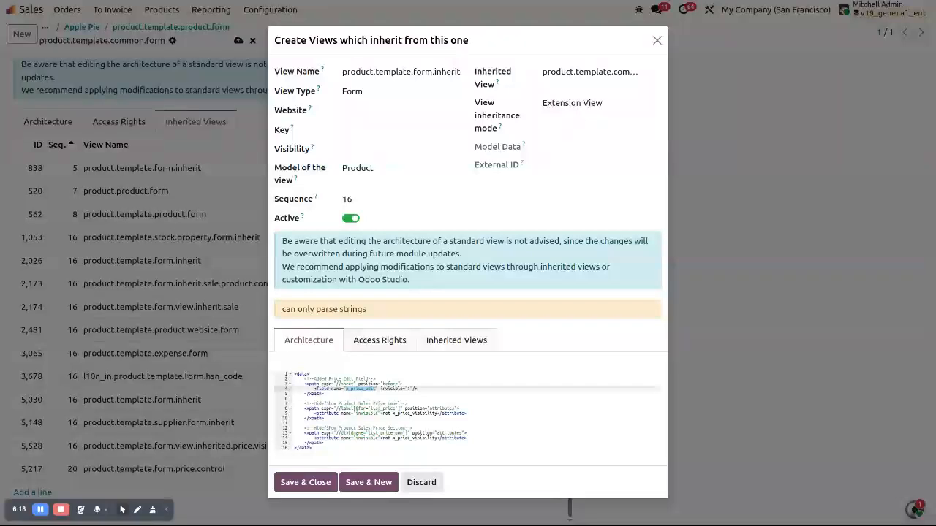
left_click(348, 399)
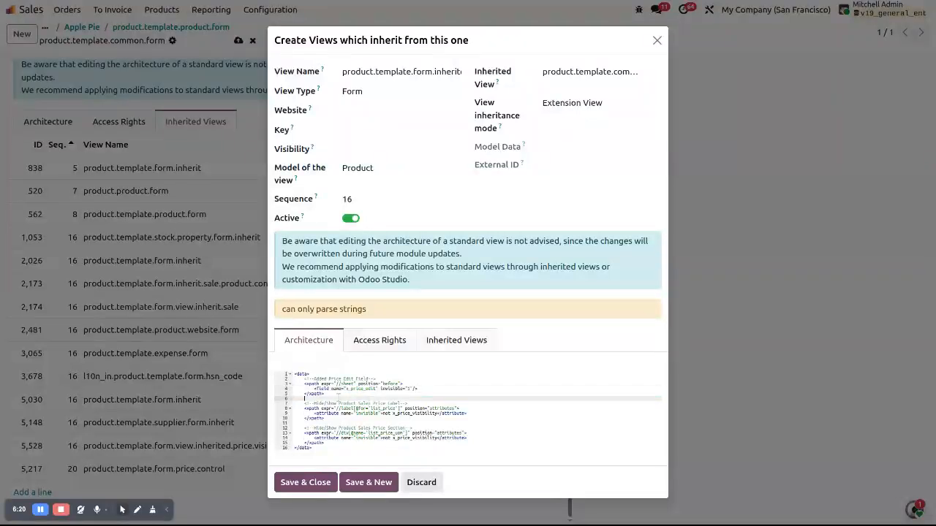
left_click(326, 393)
left_click_drag(325, 393, 304, 384)
left_click(369, 389)
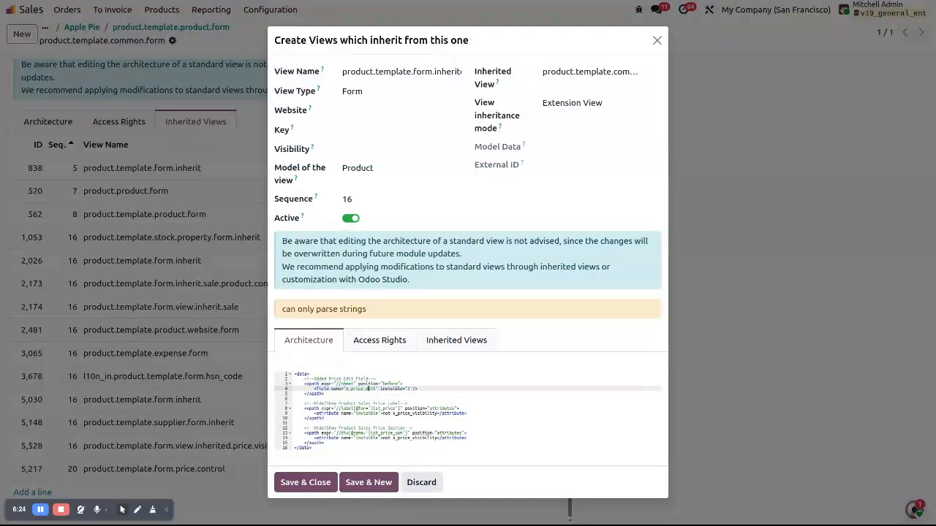
left_click(315, 404)
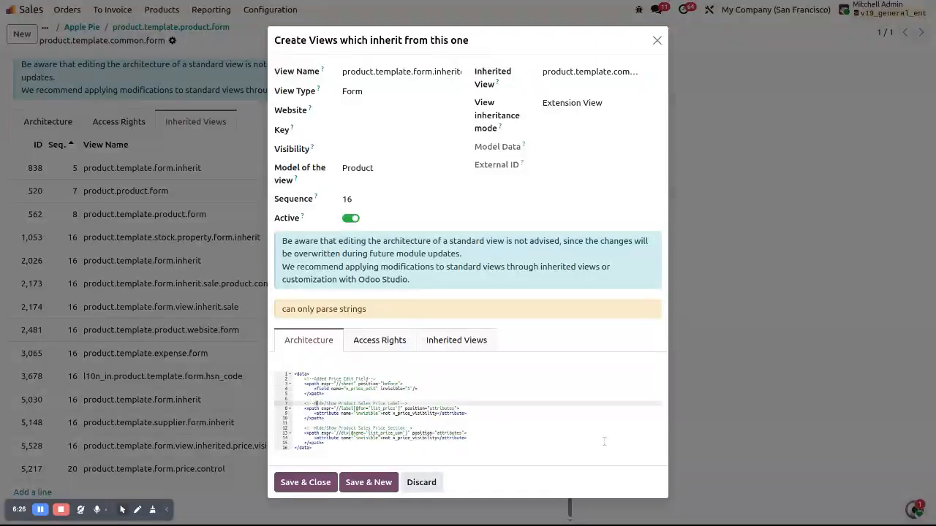
key("ctrl+shift+Right")
key("ctrl+shift+Right")
key("ctrl+shift+Right")
type("Make Readonly")
key("ctrl+shift+Left")
key("BackSpace")
Delete the comment and xpath block for the sales price label, along with the leftover blank lines
left_click_drag(324, 419, 298, 401)
key("BackSpace")
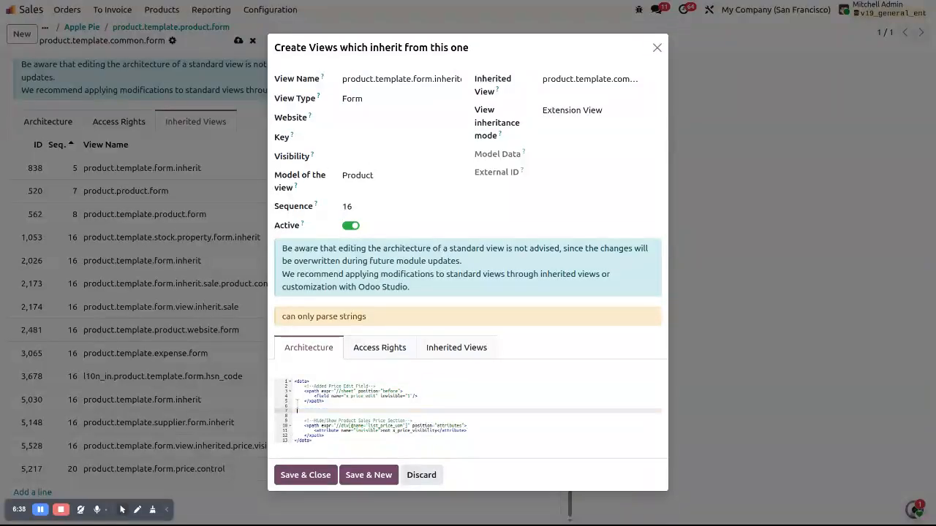
key("BackSpace")
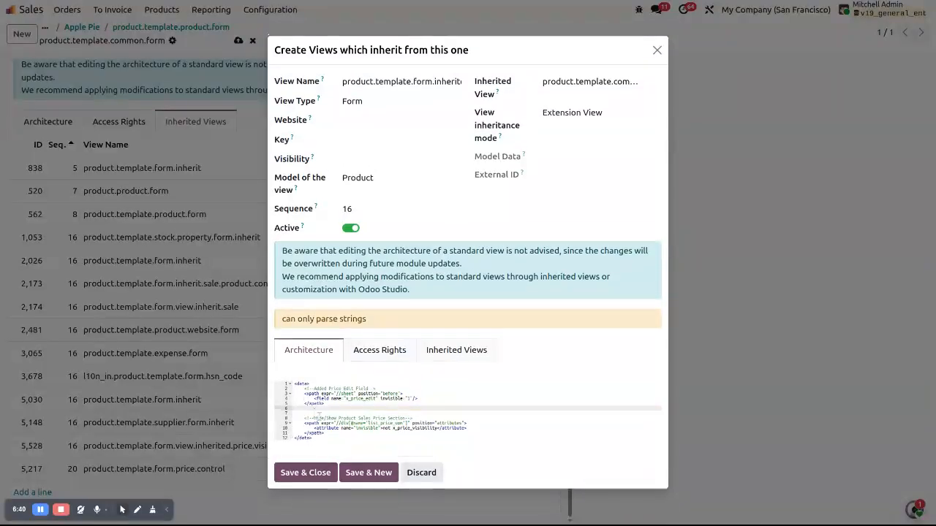
key("BackSpace")
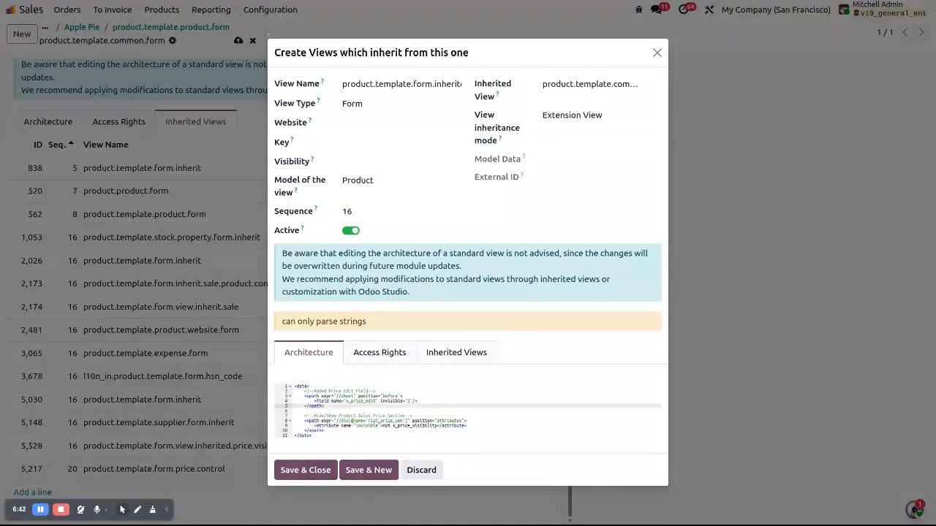
Reword the remaining price section comment to 'Make Readonly Product Sales Price Field'
left_click(314, 415)
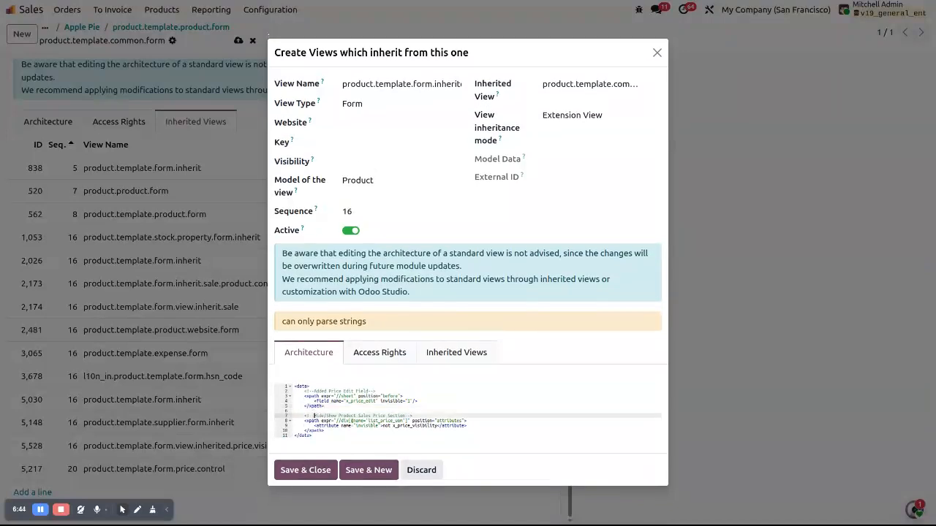
key("ctrl+shift+Right")
key("ctrl+shift+Right")
key("ctrl+shift+Right")
type("Make Readonly")
double_click(401, 416)
type("Field")
double_click(346, 422)
type("field")
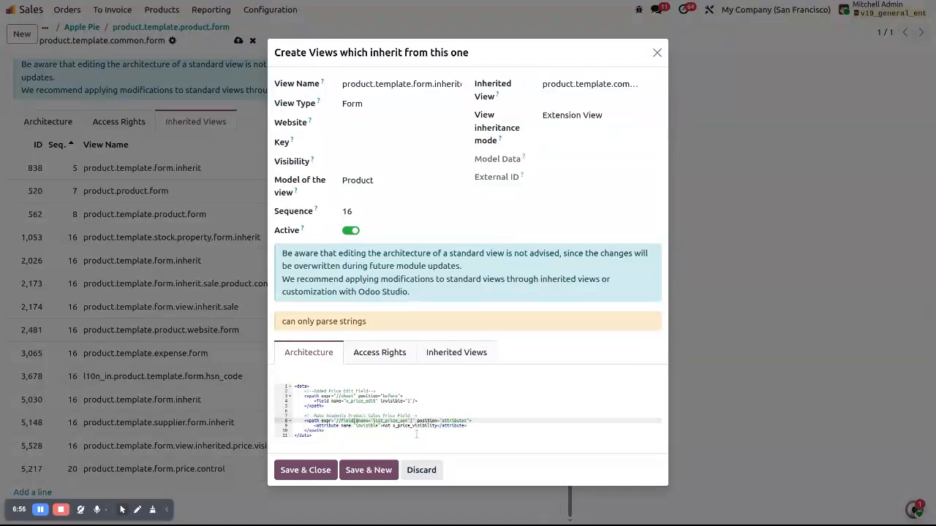
key("ctrl+z")
left_click(408, 420)
type("//field")
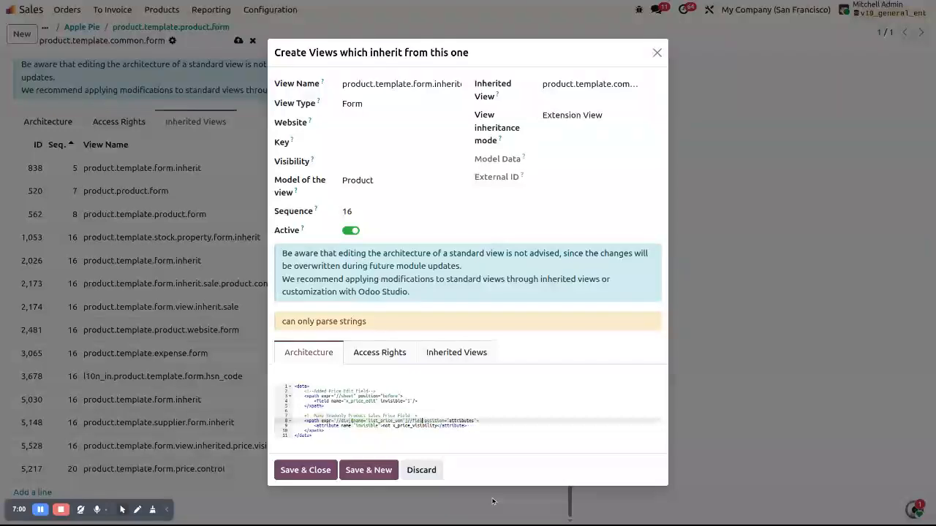
type("[@name=\"")
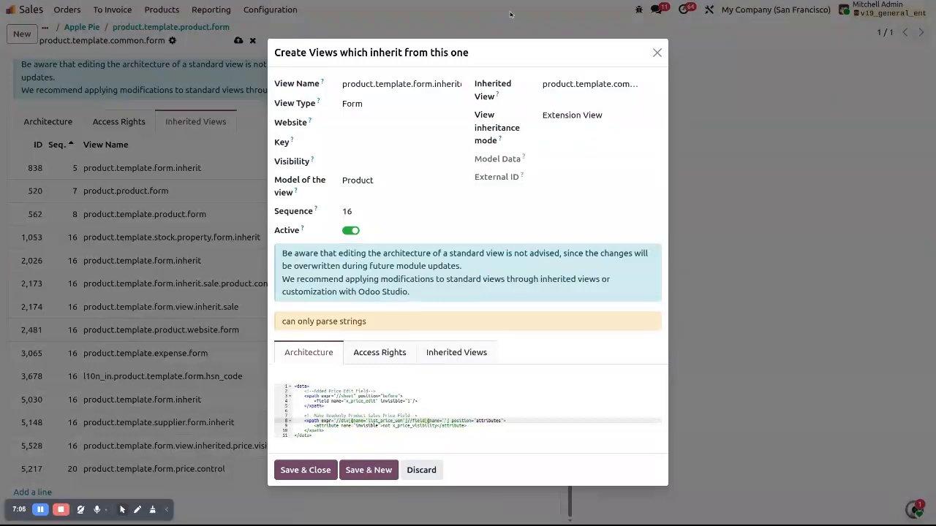
type("list_price")
left_click(411, 420)
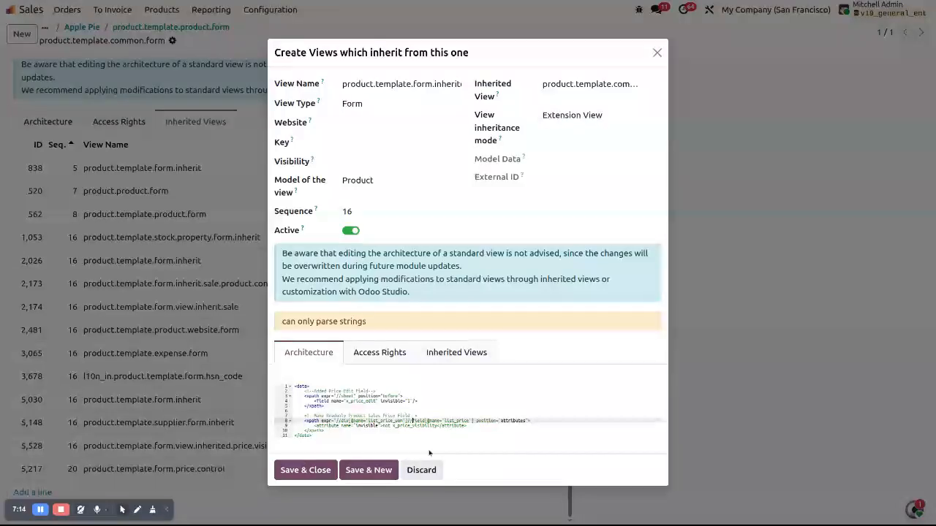
key("BackSpace")
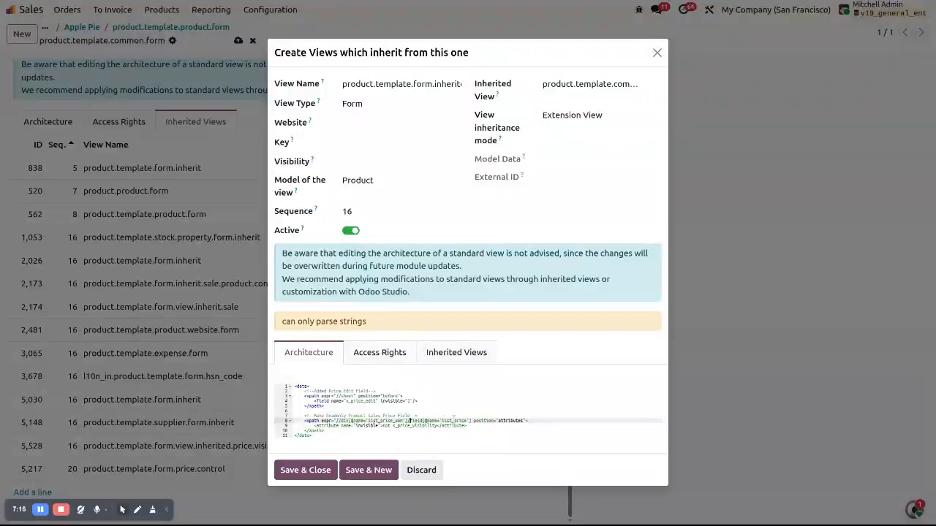
double_click(454, 420)
double_click(512, 421)
left_click(436, 432)
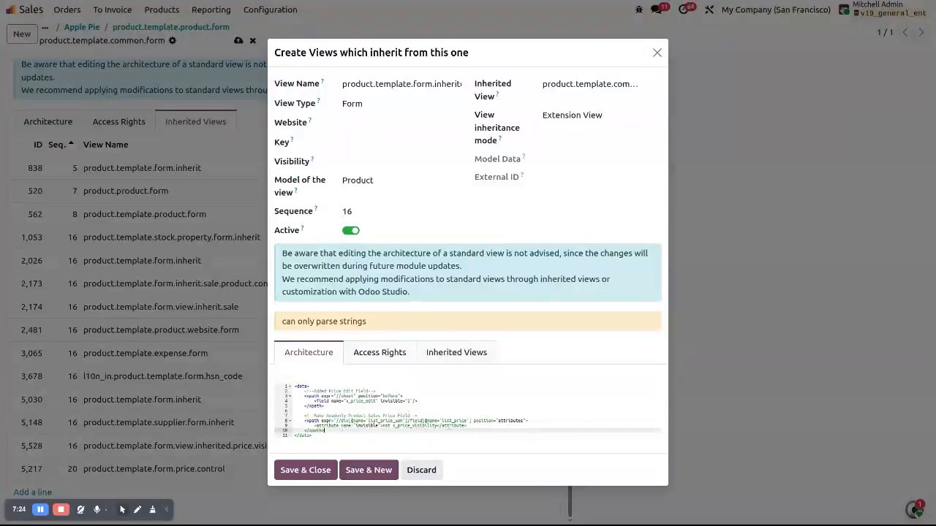
left_click(512, 425)
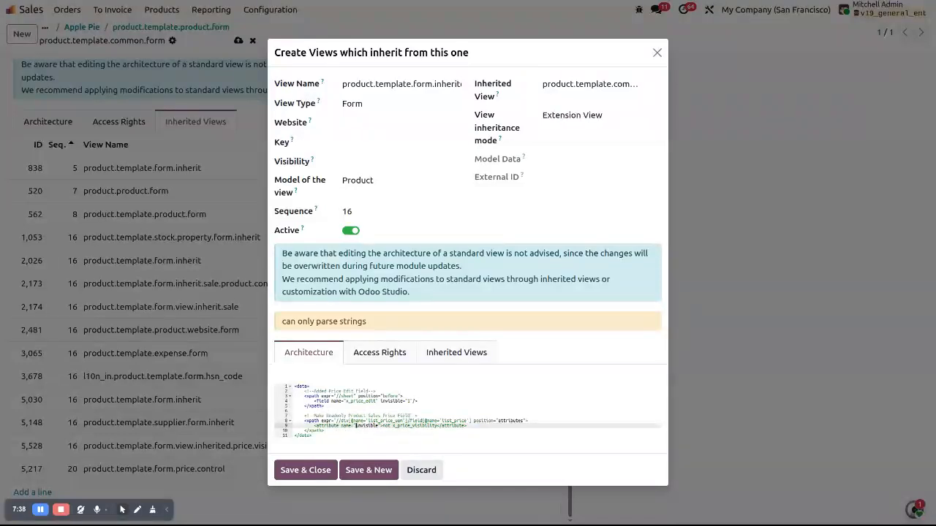
left_click(40, 510)
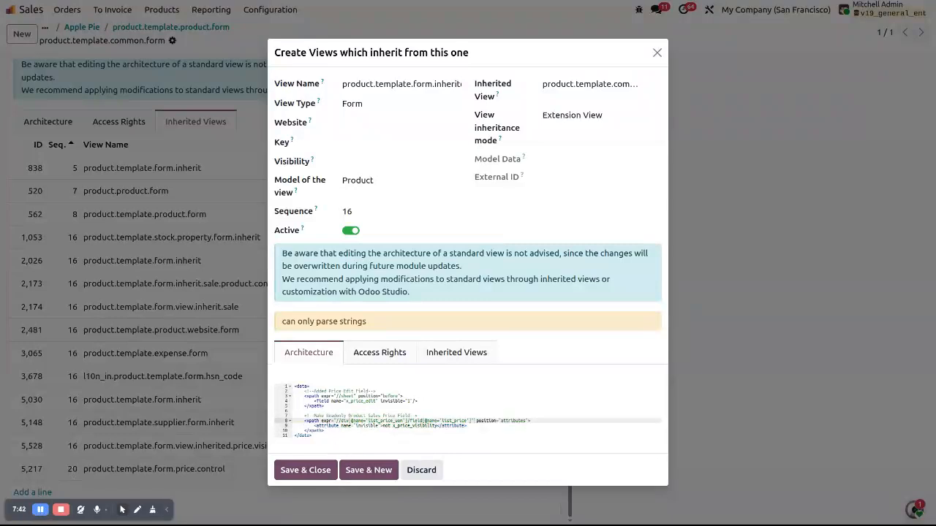
type("s")
Change the attribute under the price xpath to readonly with the condition not x_price_edit
double_click(366, 425)
type("readonly")
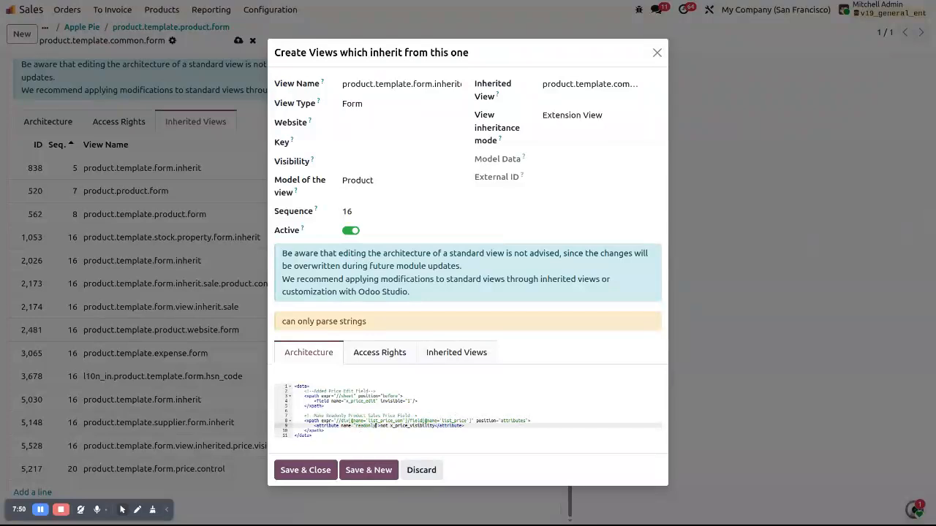
double_click(413, 425)
type("x_price_edit")
left_click(391, 426)
Save the new inherited view and the parent view product.template.common.form
left_click(308, 471)
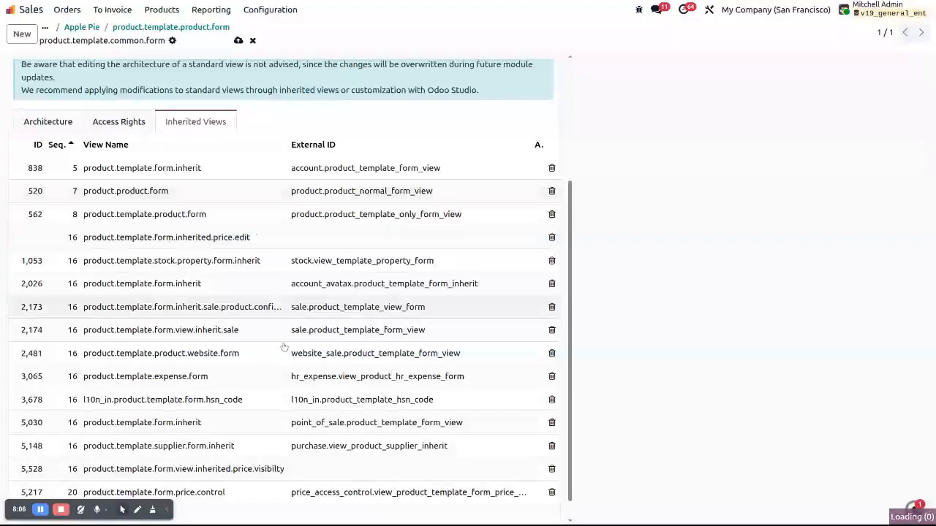
left_click(238, 41)
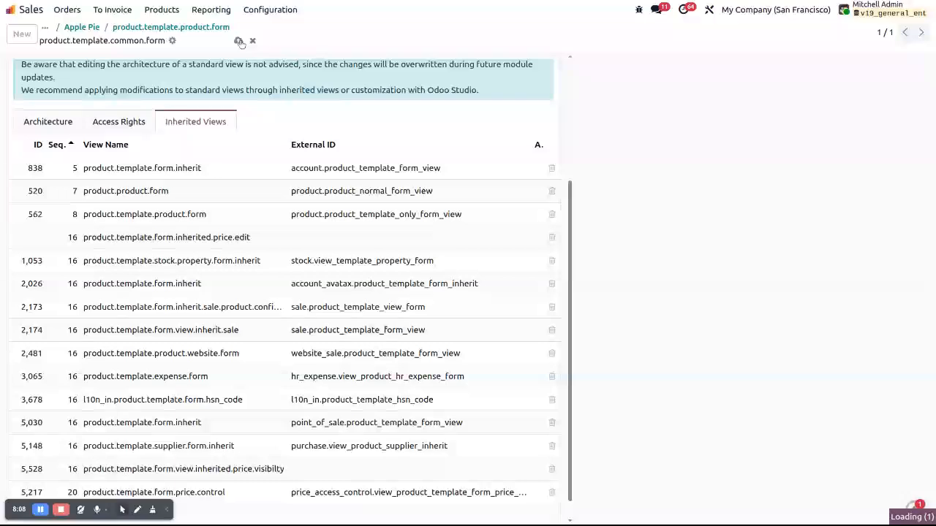
Return to the Apple Pie product, set its sales price to 15 and save the record
left_click(89, 29)
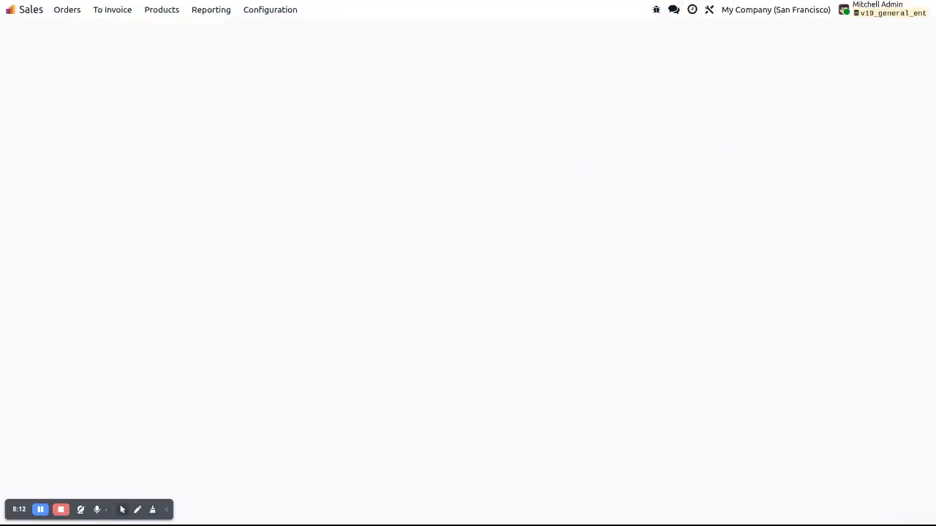
double_click(381, 159)
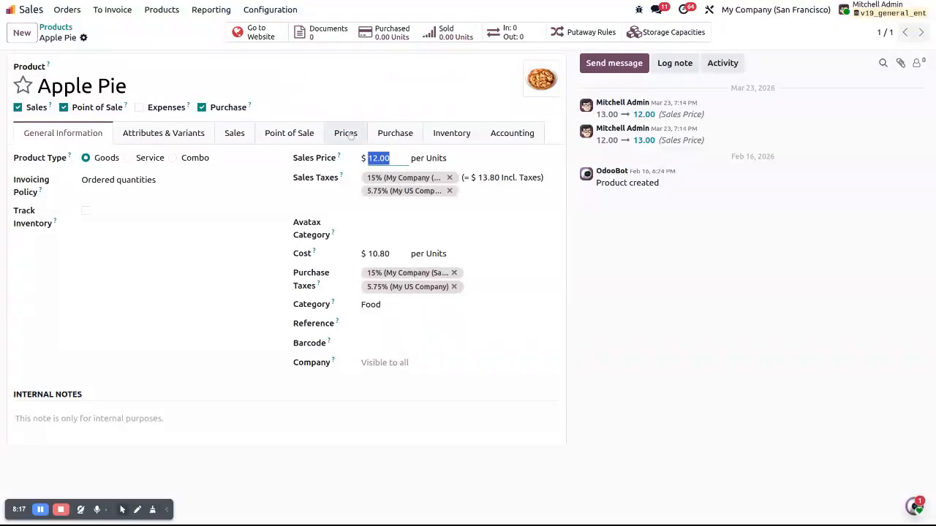
type("15")
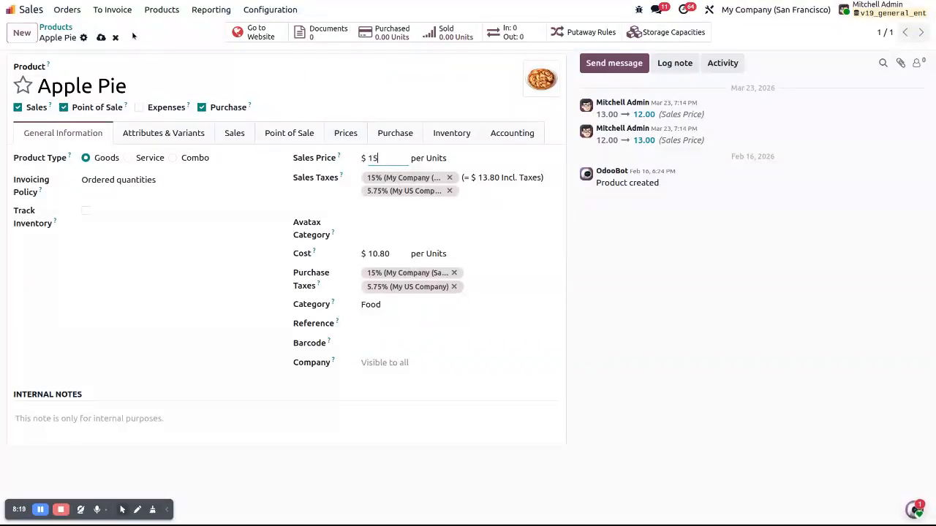
left_click(101, 38)
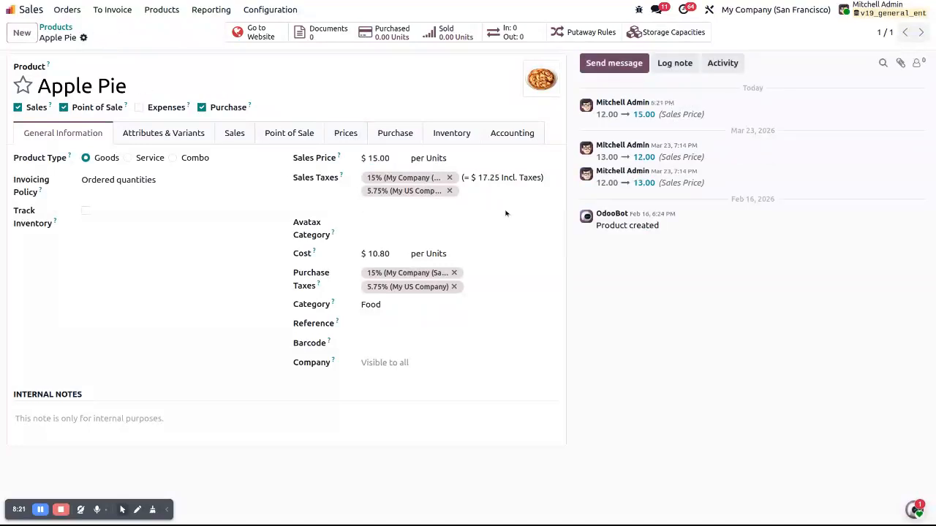
Remove the 'Can Edit Product Price?' extra right from the administrator's user record and save it
left_click(11, 10)
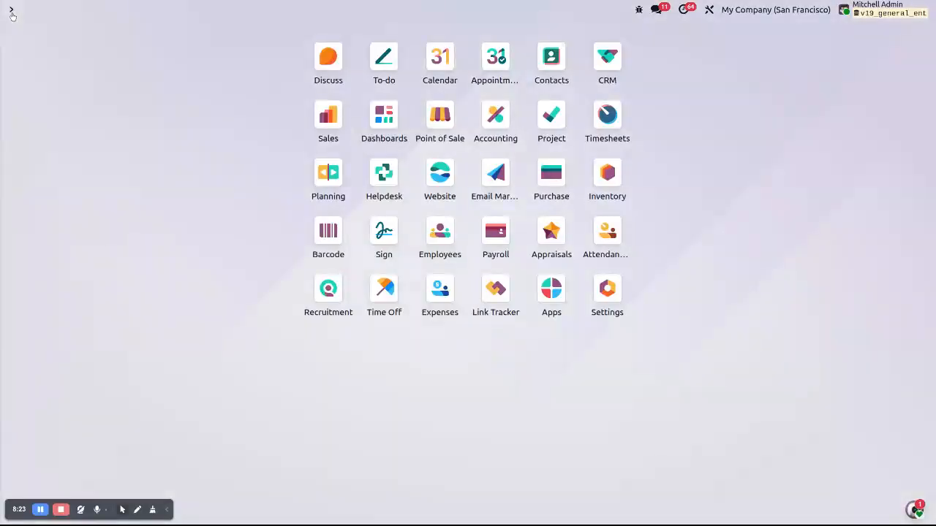
type("user")
key("Return")
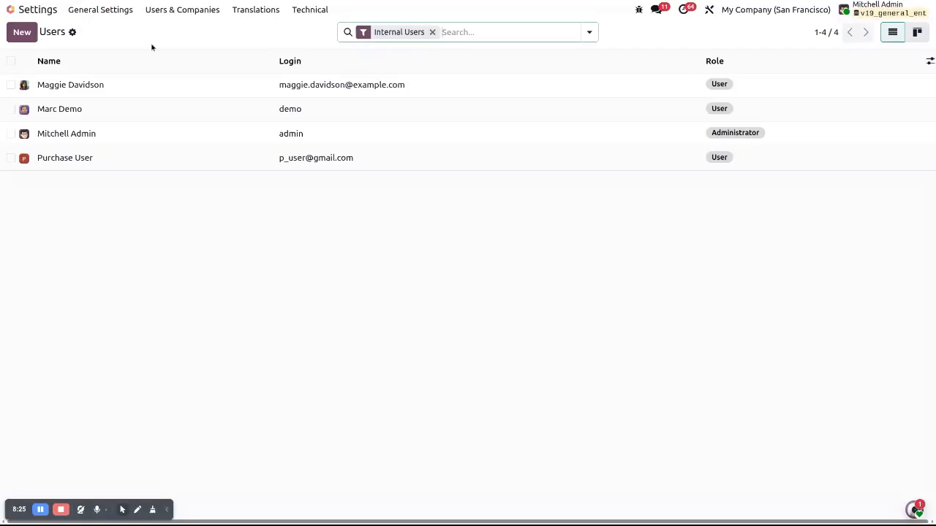
left_click(154, 142)
scroll(259, 299, "down", 15)
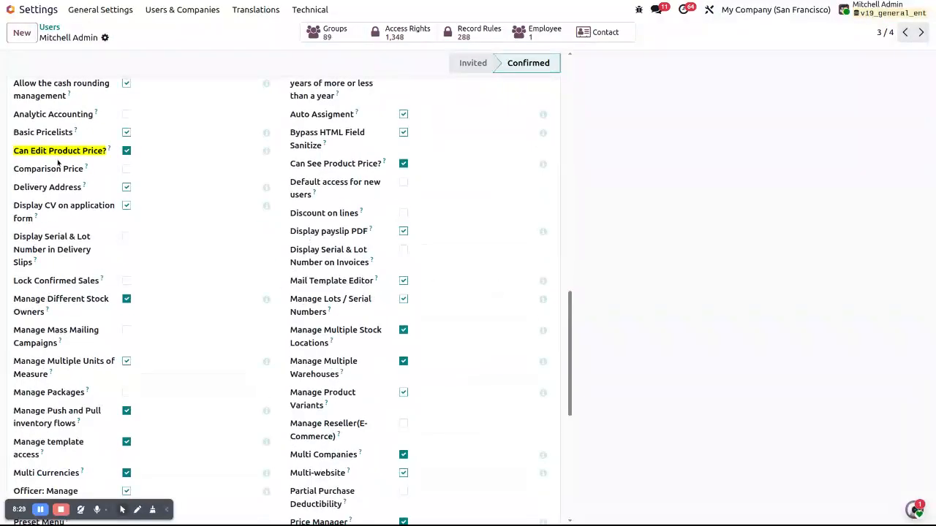
left_click(59, 153)
left_click(122, 38)
Open the Apple Pie product from the Sales product list and check whether its sales price can be edited
left_click(9, 12)
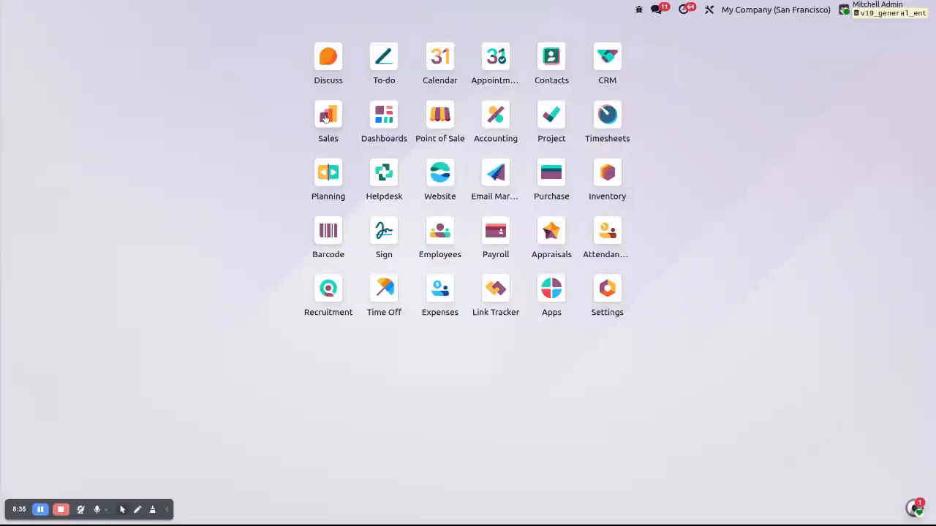
left_click(328, 117)
left_click(162, 9)
left_click(165, 28)
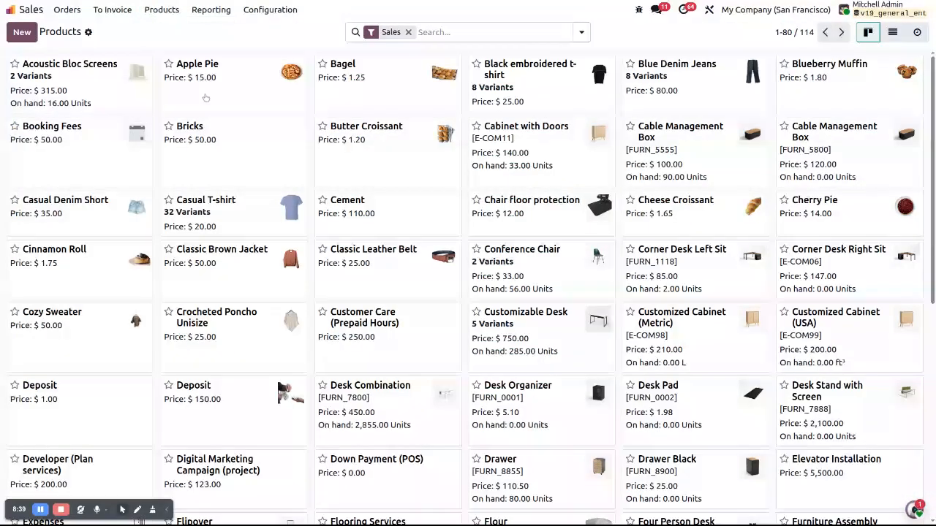
left_click(201, 102)
double_click(384, 157)
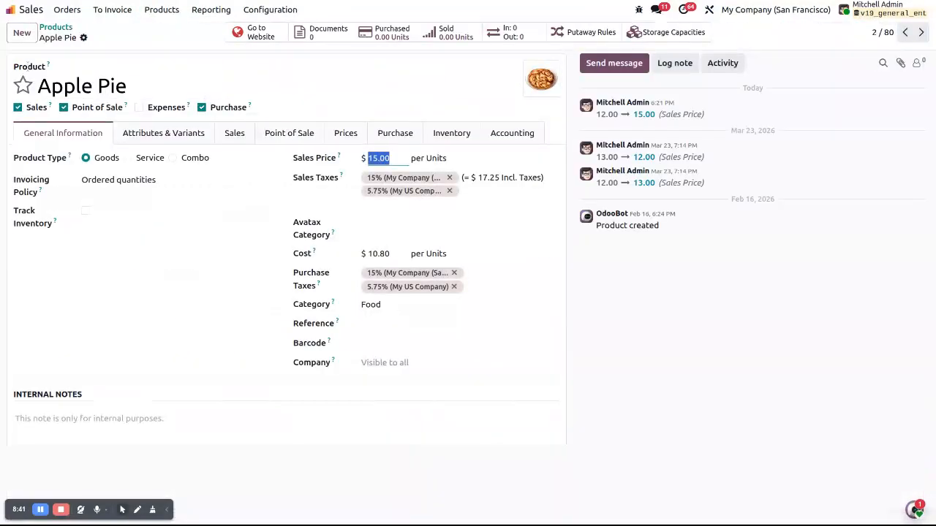
left_click(329, 481)
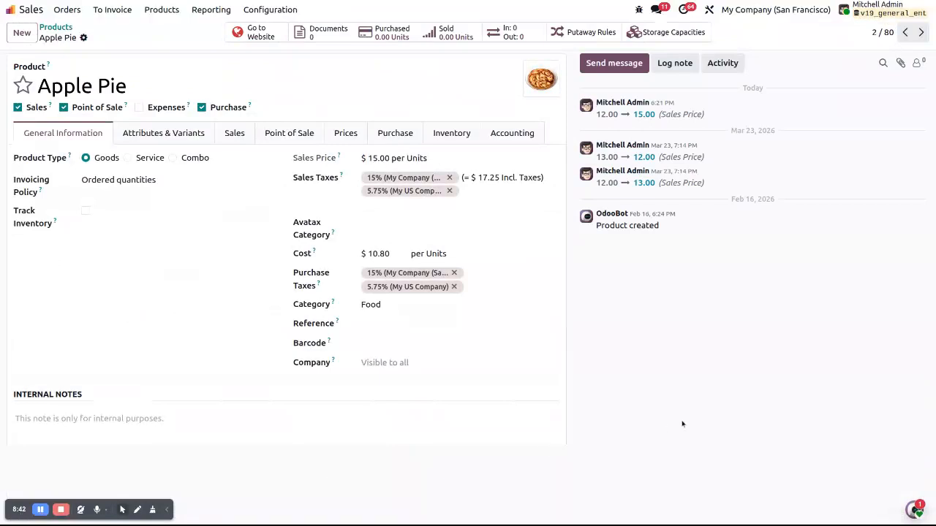
Reload the Apple Pie record and test whether its sales price field accepts editing
key("F5")
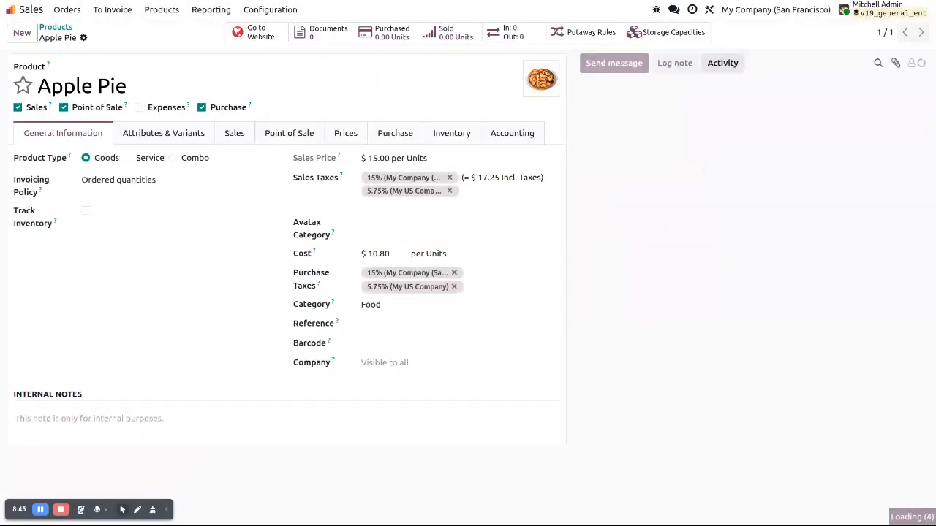
double_click(375, 158)
triple_click(374, 158)
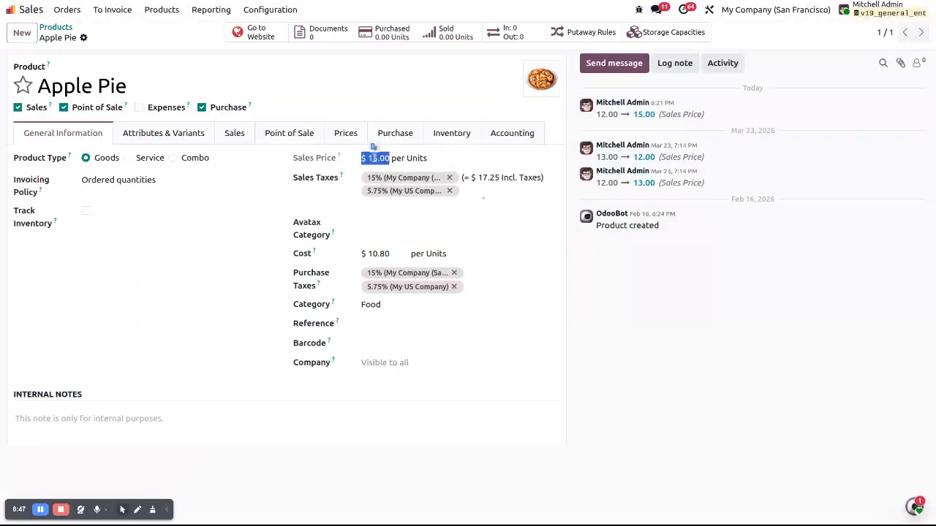
left_click(375, 158)
triple_click(375, 157)
left_click(374, 158)
triple_click(375, 158)
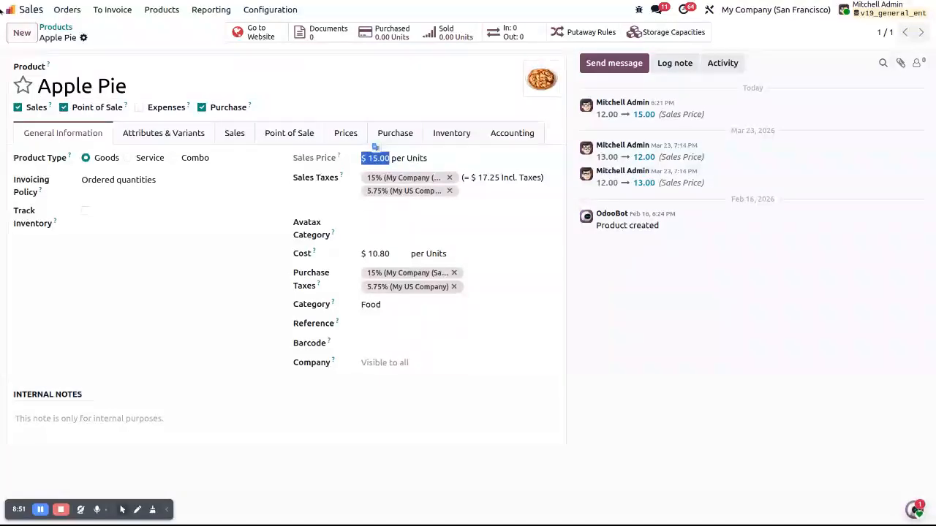
Grant the 'Can Edit Product Price?' extra right on the administrator's user record again
key("alt+h")
type("use")
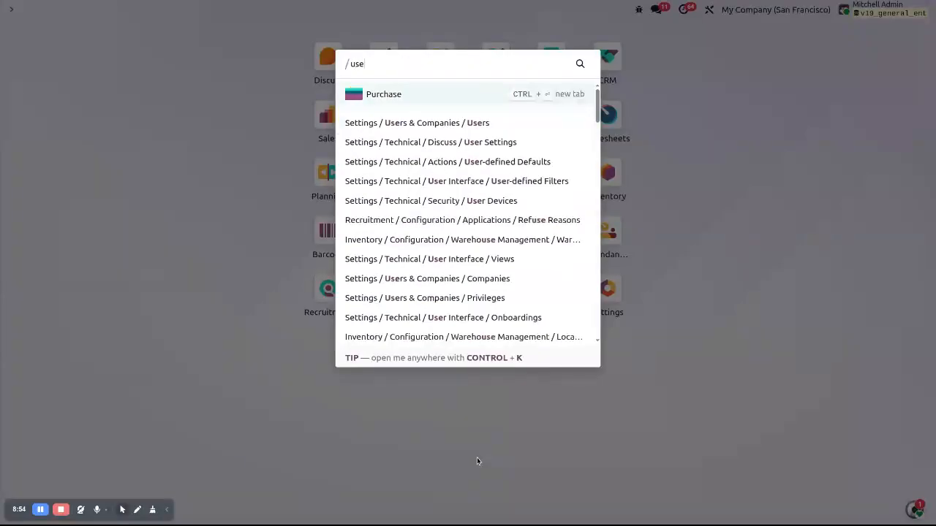
key("Escape")
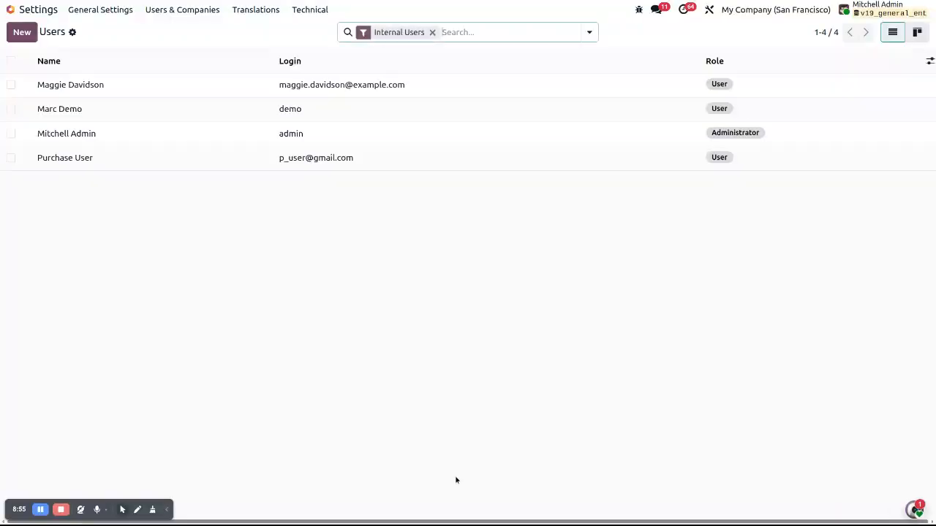
left_click(159, 130)
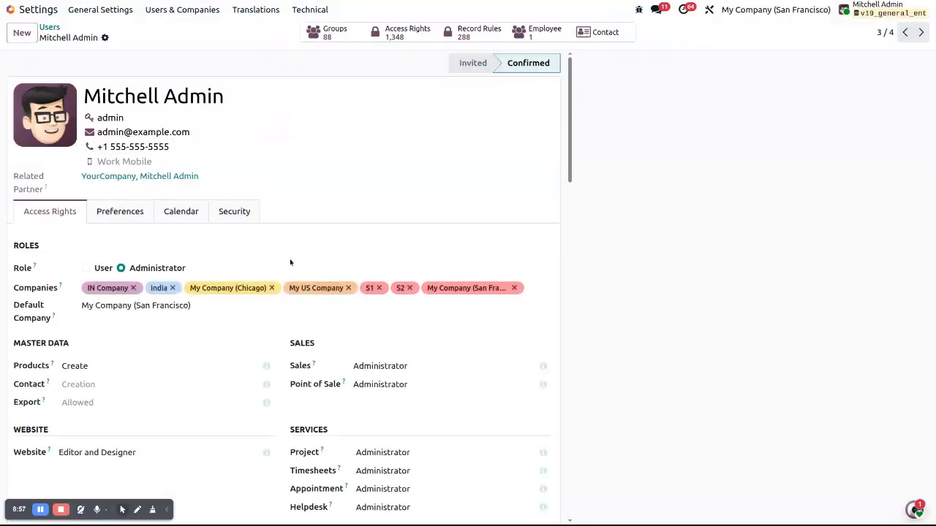
scroll(442, 295, "down", 7)
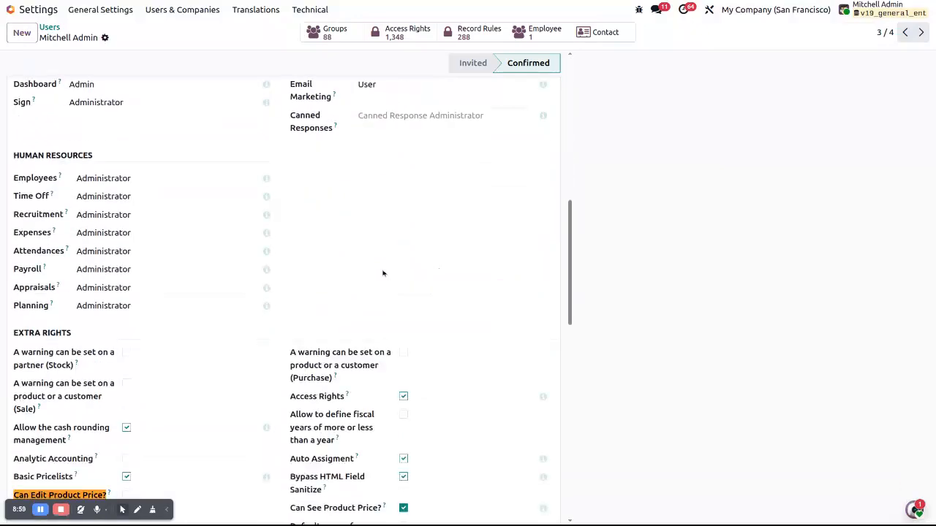
scroll(384, 273, "down", 5)
left_click(70, 151)
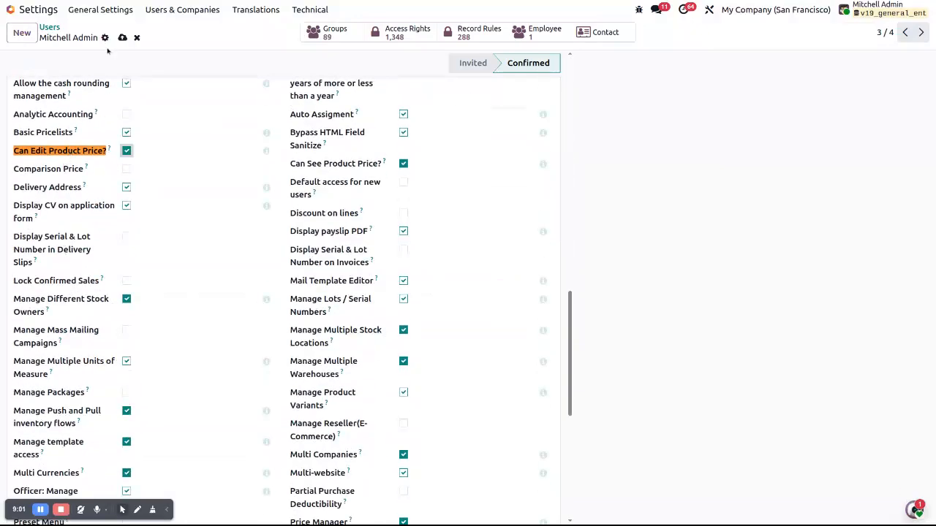
Reopen the Apple Pie product in Sales and test the sales price field for editing with the right granted
left_click(19, 11)
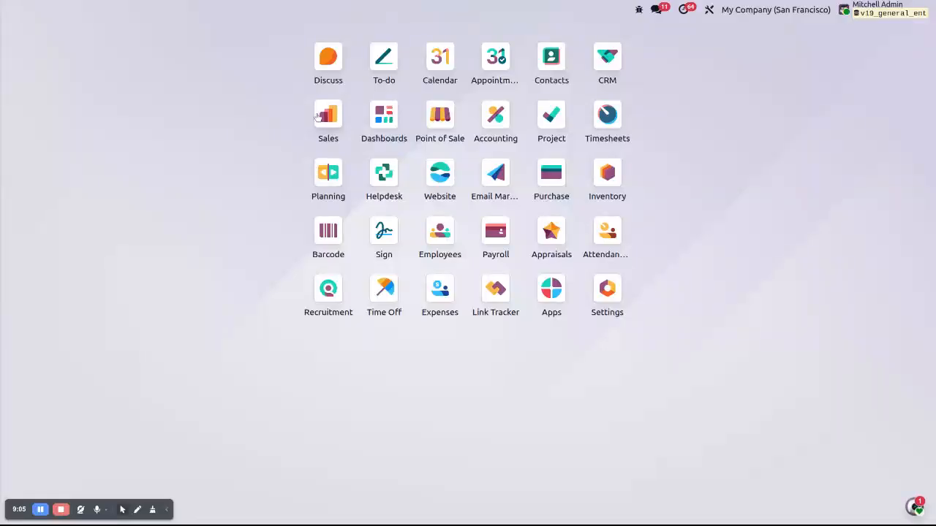
left_click(323, 114)
left_click(166, 10)
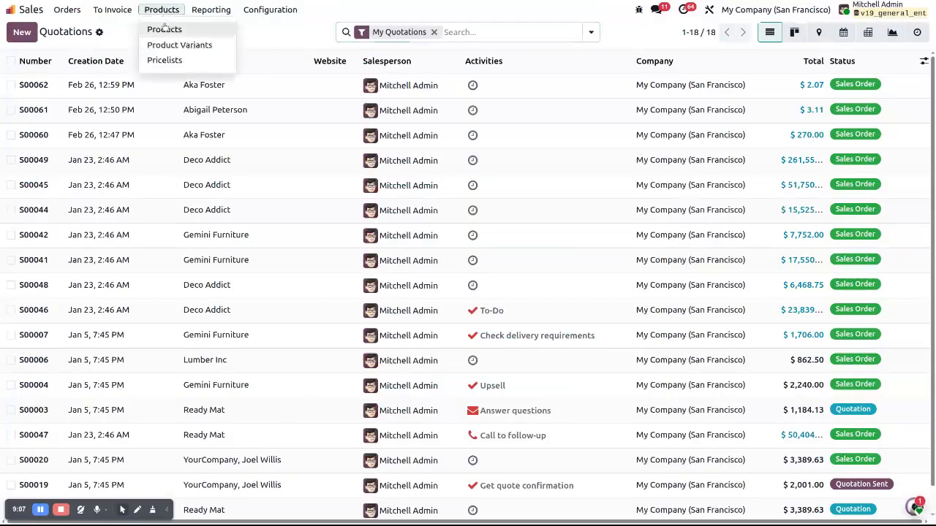
left_click(163, 30)
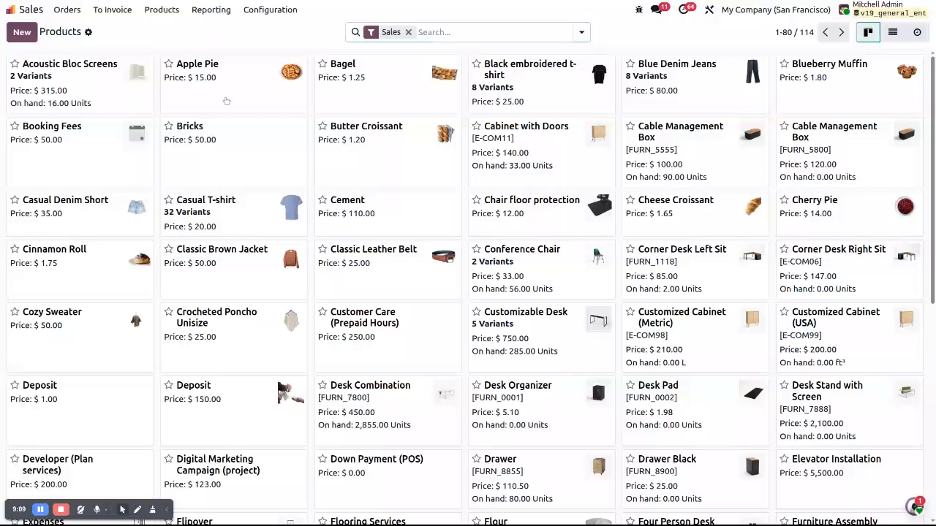
left_click(226, 103)
double_click(390, 157)
left_click(389, 157)
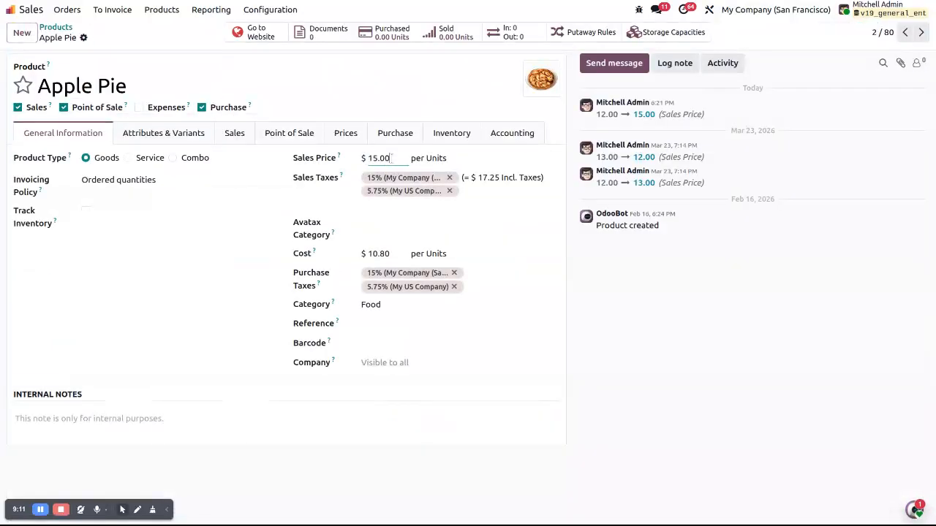
left_click(740, 349)
View the order lines of the first sales order in the quotations list, then return to the app overview
left_click(8, 13)
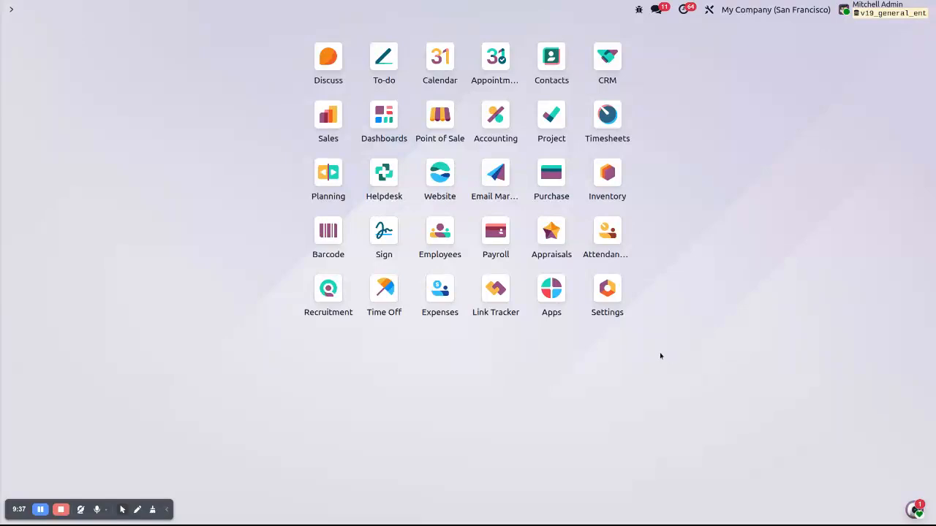
left_click(329, 115)
left_click(150, 97)
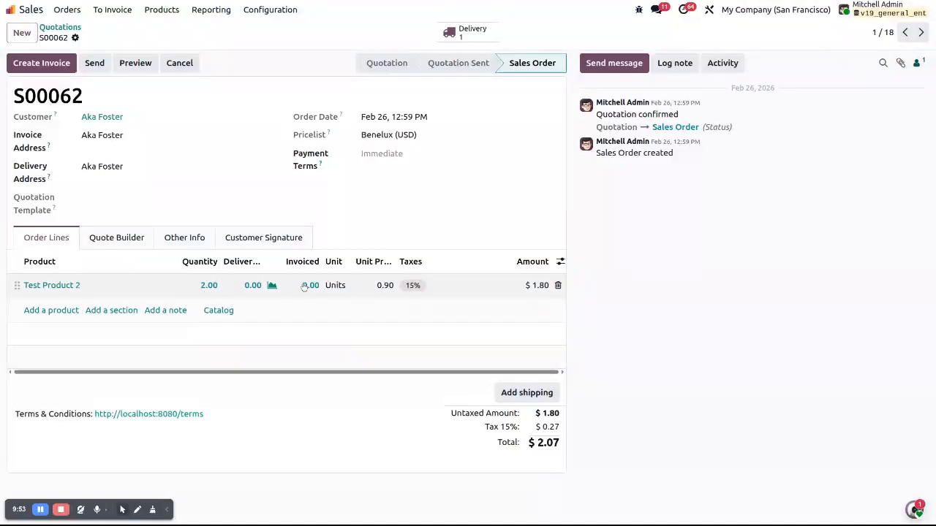
left_click(10, 10)
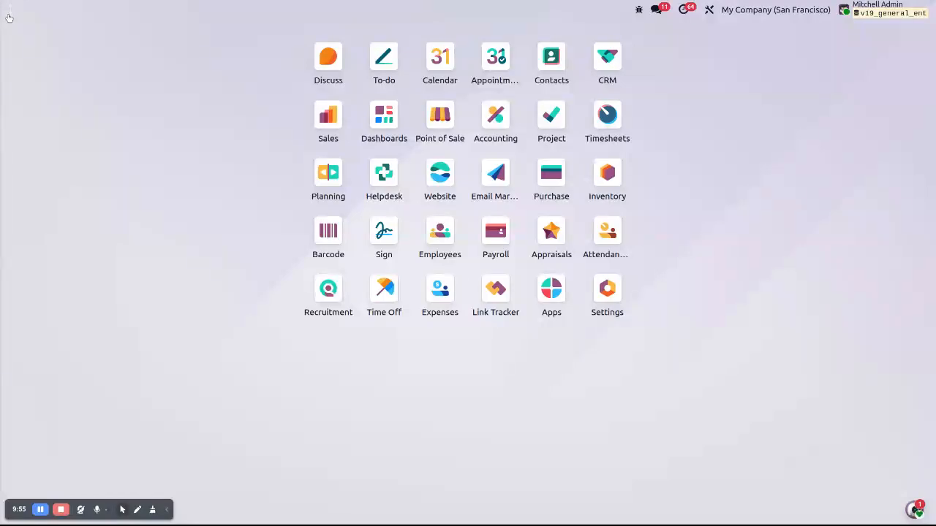